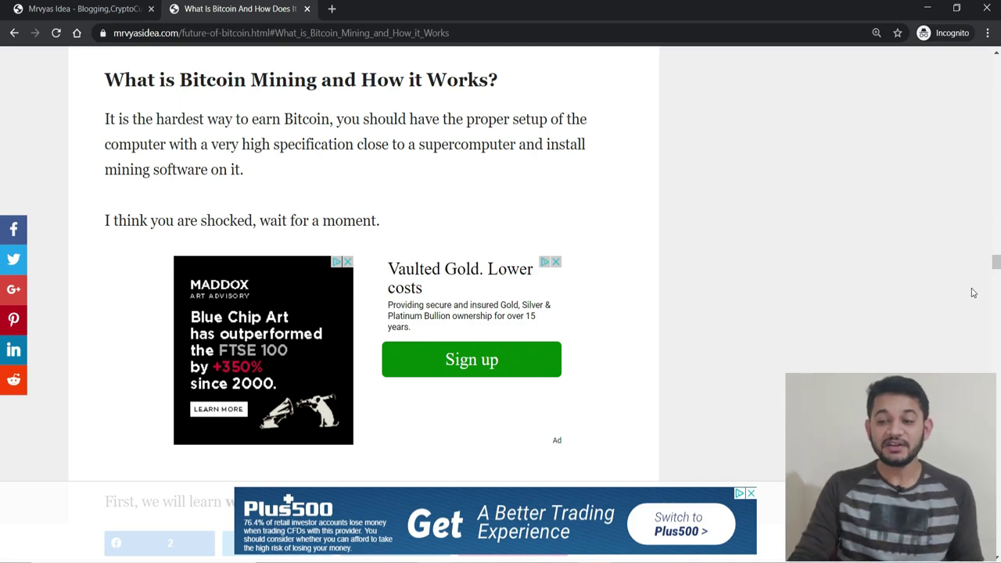
# Scroll the article up to its Table of Contents, then reveal the WordPress.org plugin page.
pyautogui.moveTo(995, 262); pyautogui.dragTo(977, 148)
pyautogui.scroll(10, 977, 149)
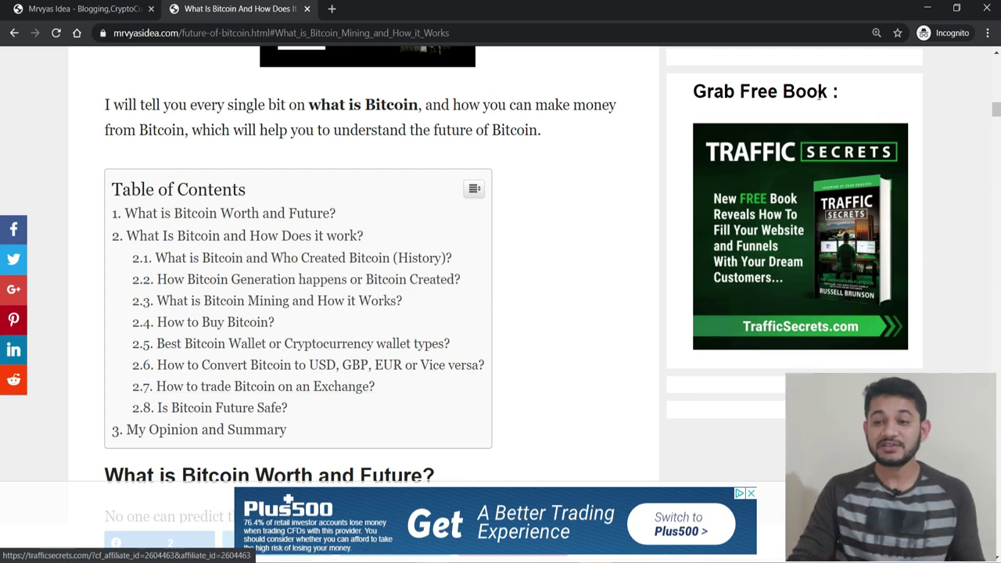
pyautogui.click(928, 7)
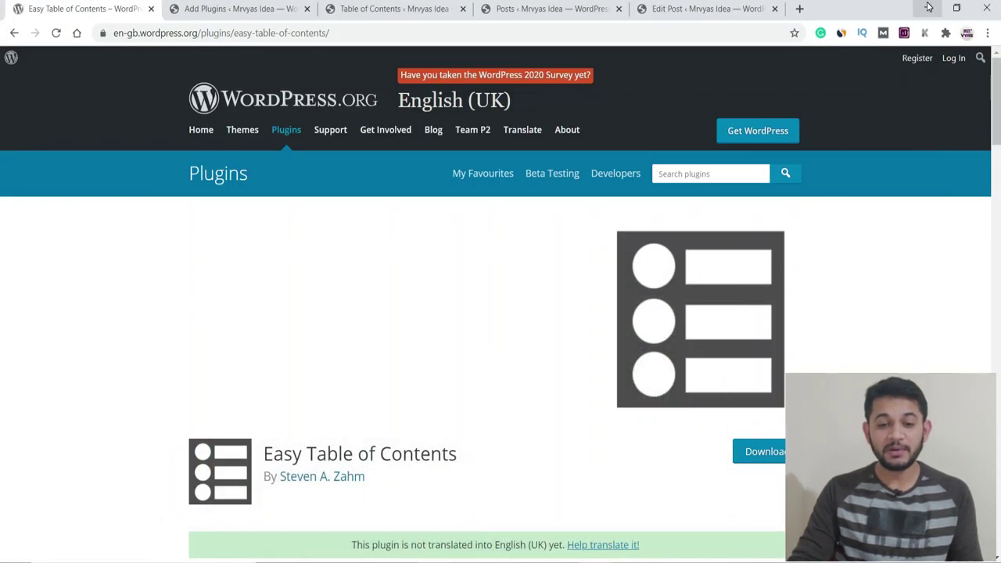
# Highlight the plugin name, search term 'easy table of content', 105 reviews and active installations.
pyautogui.click(108, 341)
pyautogui.moveTo(485, 455); pyautogui.dragTo(267, 453)
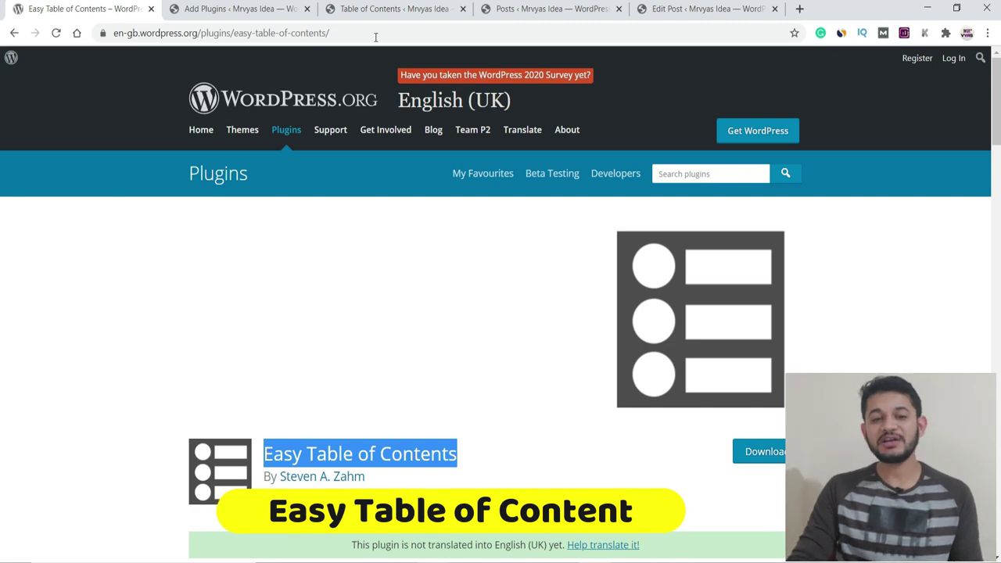
pyautogui.click(242, 8)
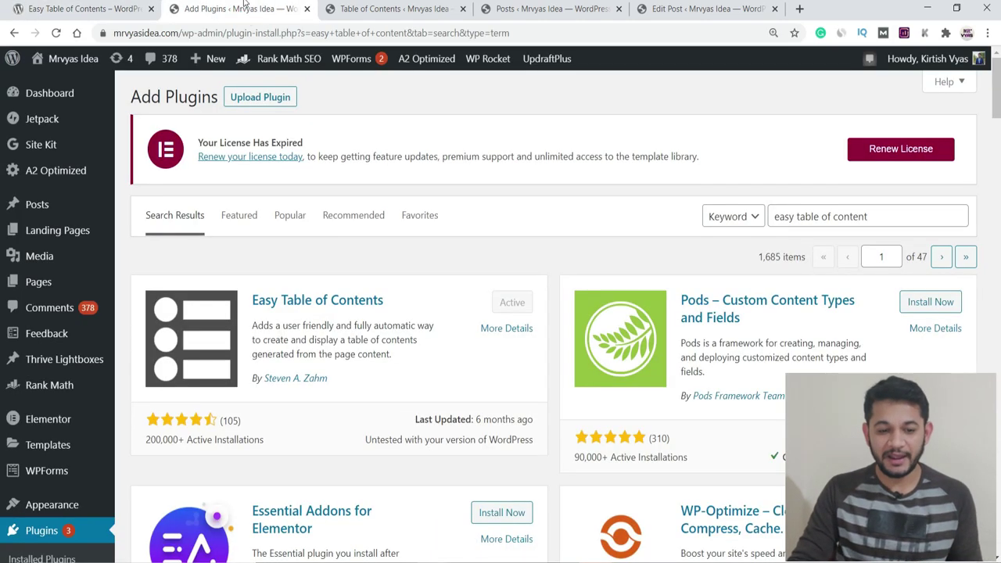
pyautogui.scroll(-2, 93, 376)
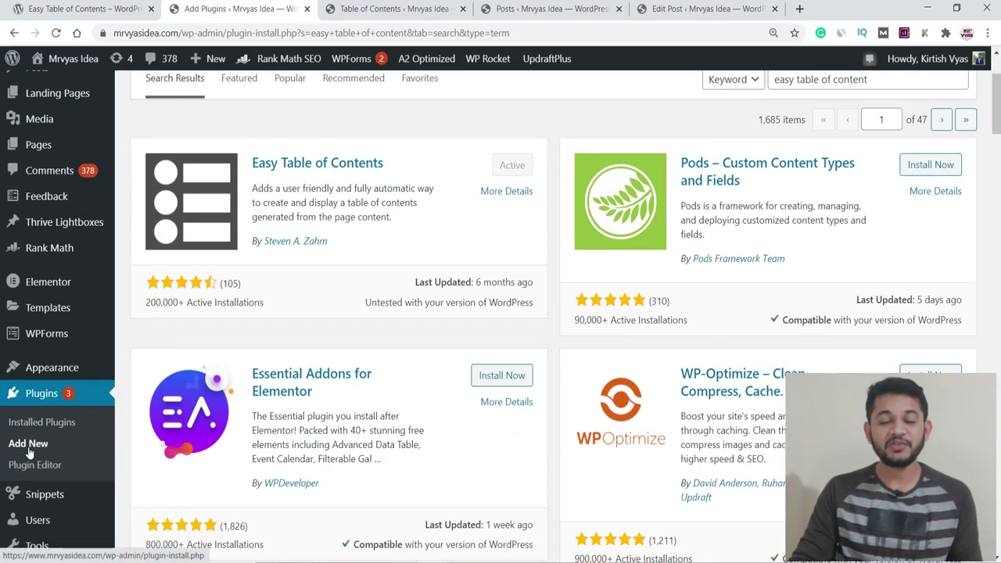
pyautogui.scroll(3, 29, 454)
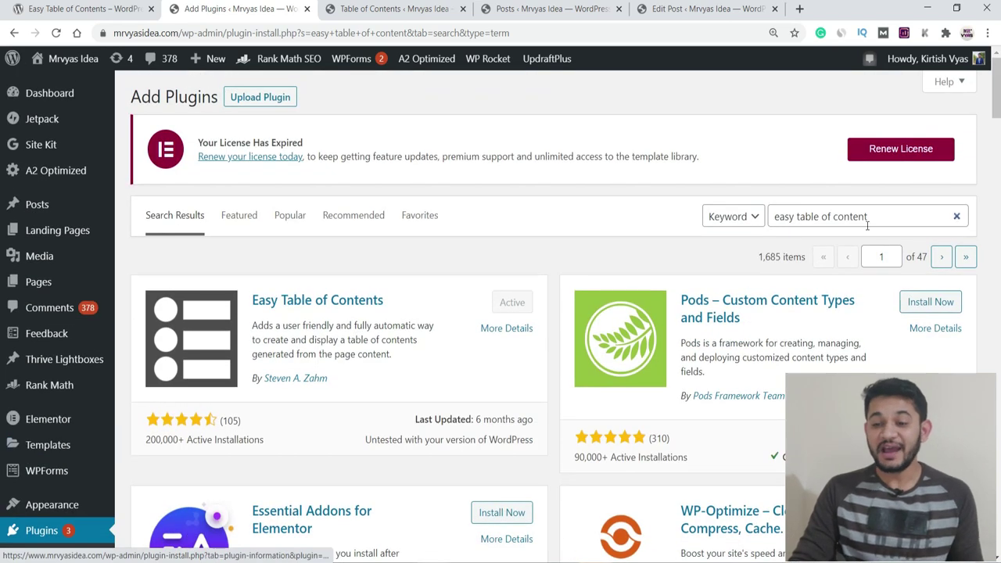
pyautogui.moveTo(866, 219); pyautogui.dragTo(755, 224)
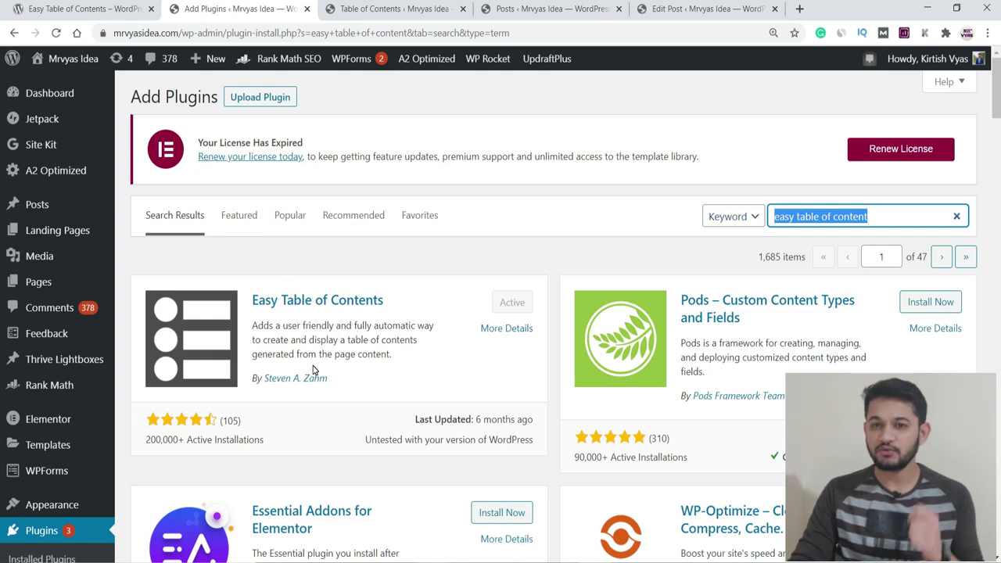
pyautogui.moveTo(279, 426); pyautogui.dragTo(153, 423)
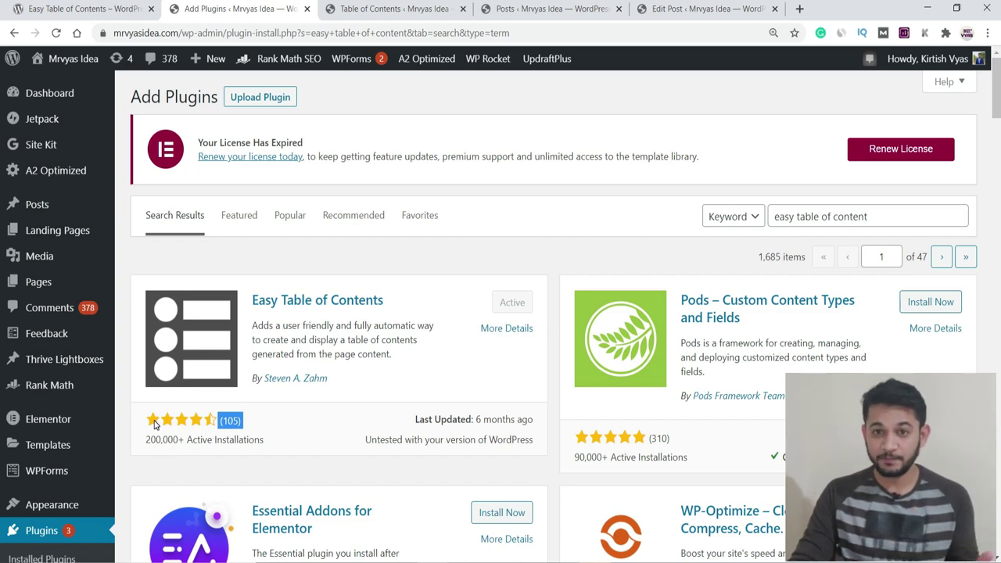
pyautogui.moveTo(283, 452); pyautogui.dragTo(156, 442)
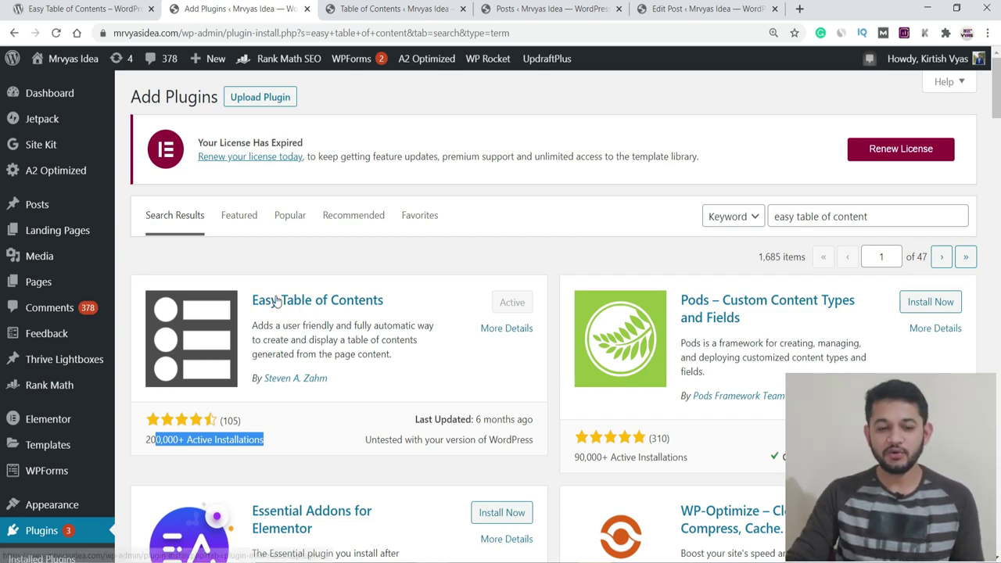
# Confirm Easy Table of Contents shows Active and bring up its Table of Contents settings page.
pyautogui.scroll(-3, 279, 303)
pyautogui.moveTo(46, 462)
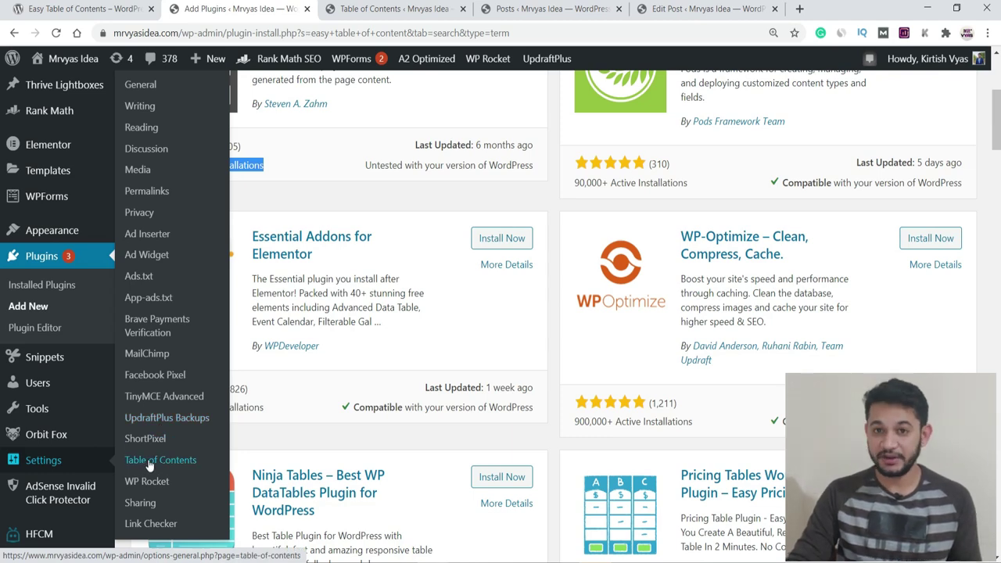
pyautogui.click(393, 7)
pyautogui.scroll(10, 442, 383)
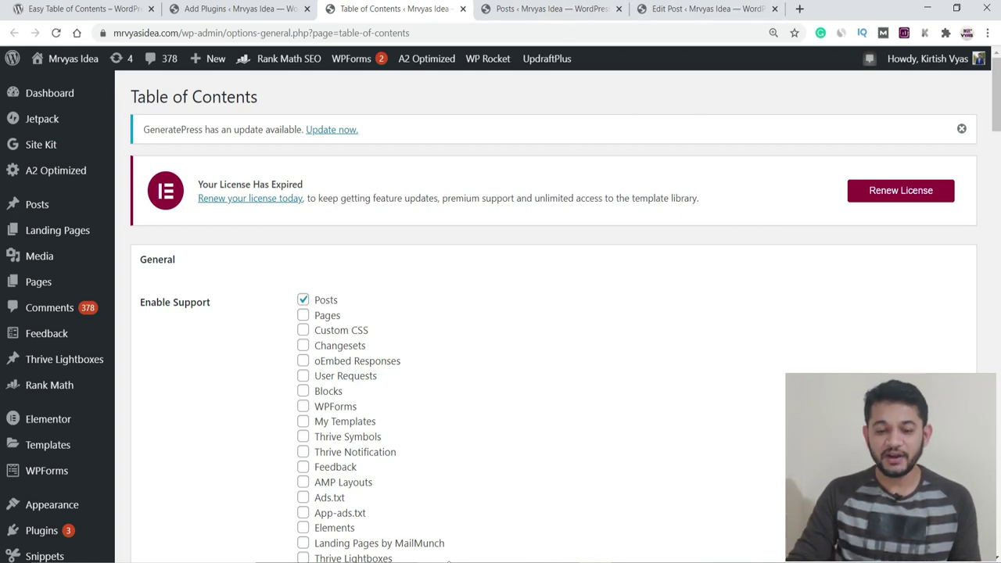
pyautogui.moveTo(433, 561)
pyautogui.click(503, 516)
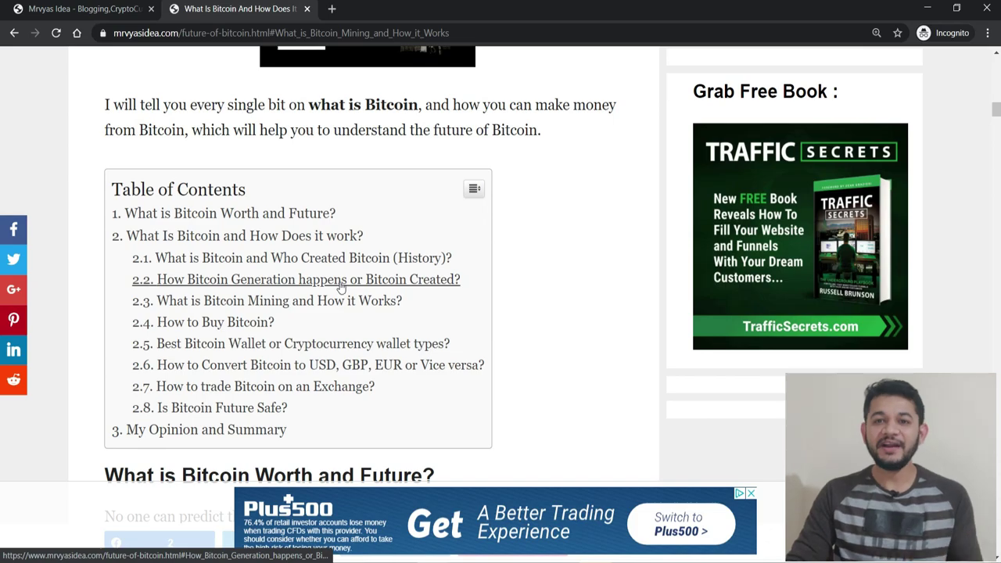
pyautogui.scroll(-10, 340, 288)
pyautogui.scroll(2, 329, 137)
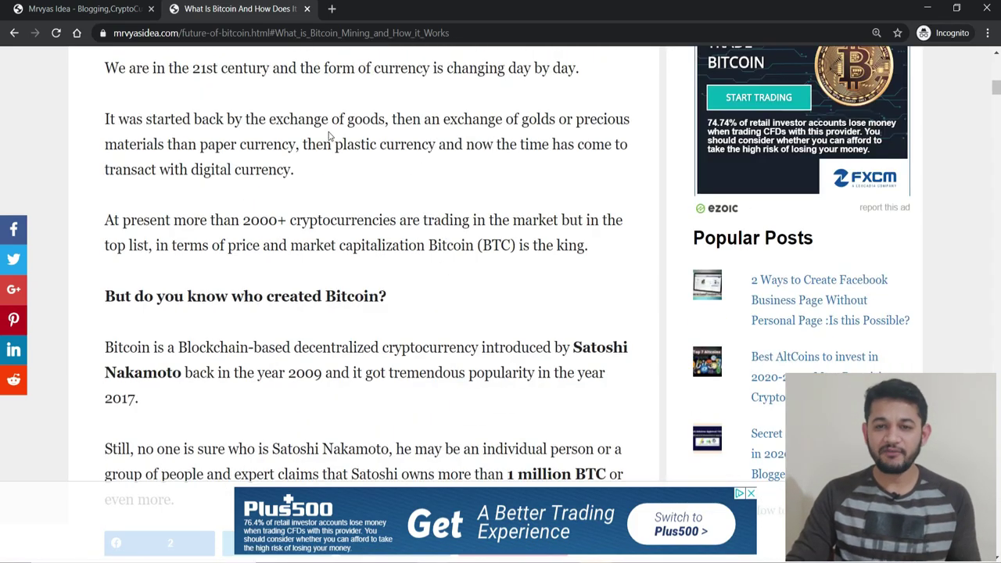
pyautogui.scroll(-9, 329, 137)
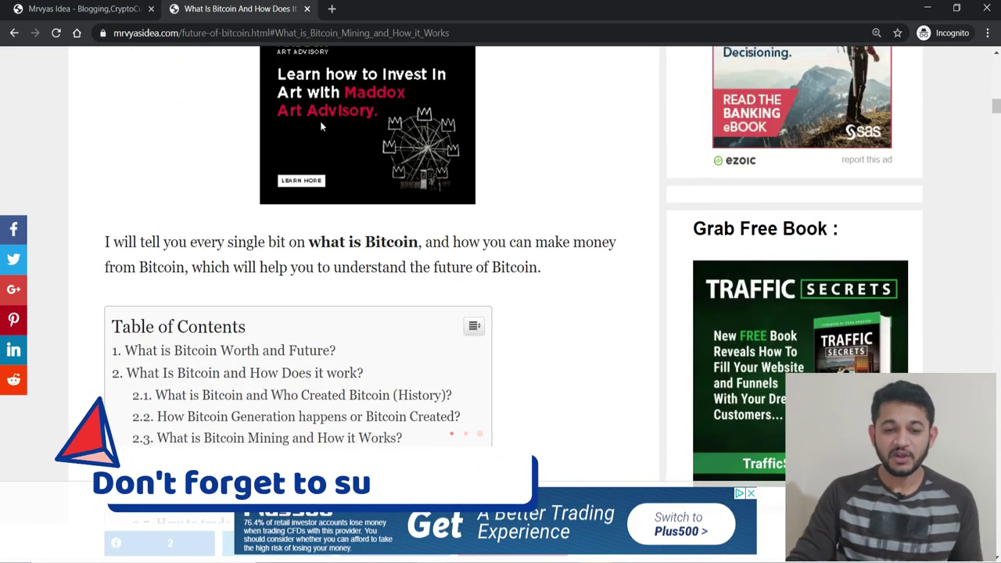
pyautogui.scroll(-3, 319, 129)
pyautogui.moveTo(201, 268); pyautogui.dragTo(319, 260)
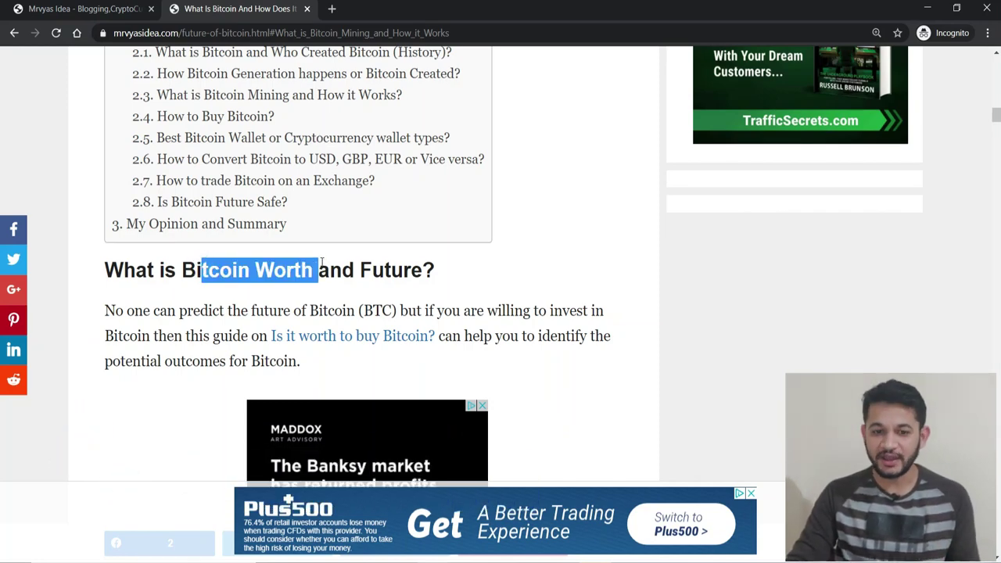
pyautogui.scroll(3, 303, 301)
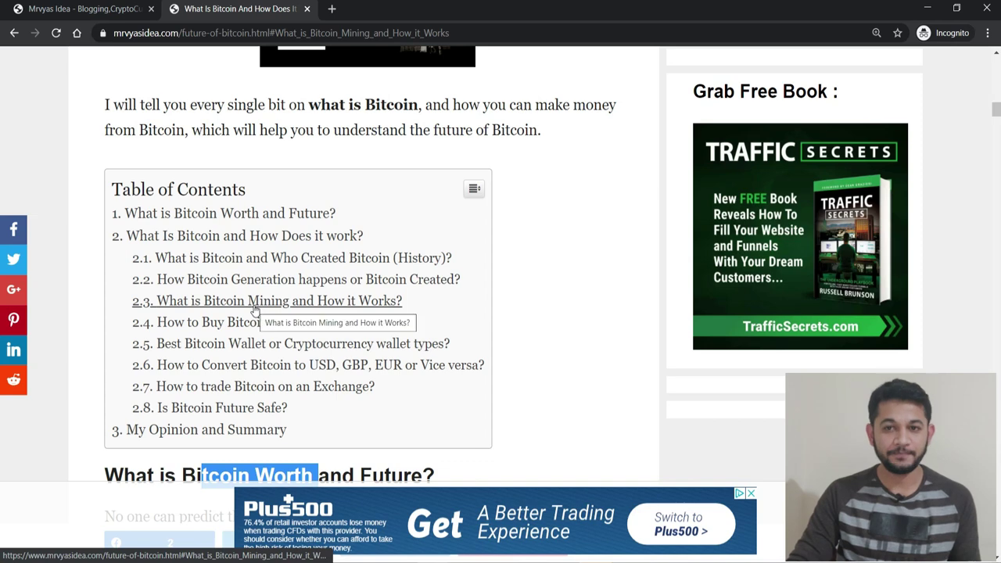
pyautogui.click(926, 8)
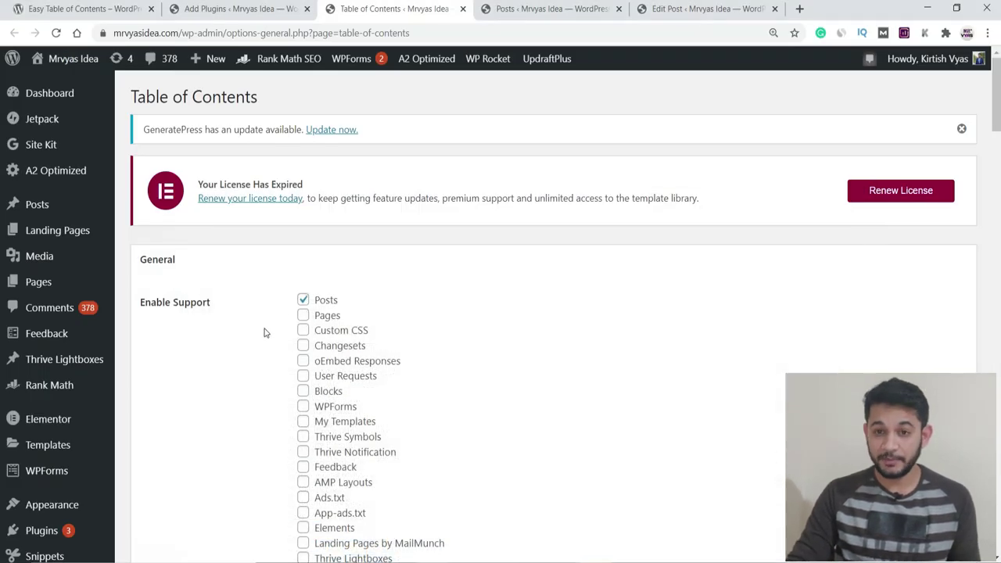
pyautogui.scroll(-1, 264, 329)
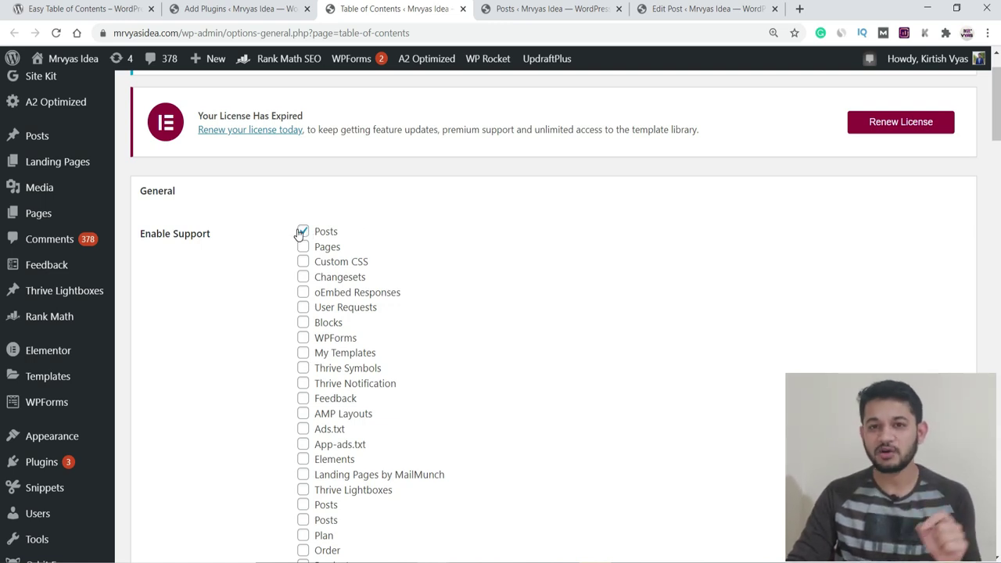
pyautogui.scroll(-5, 322, 249)
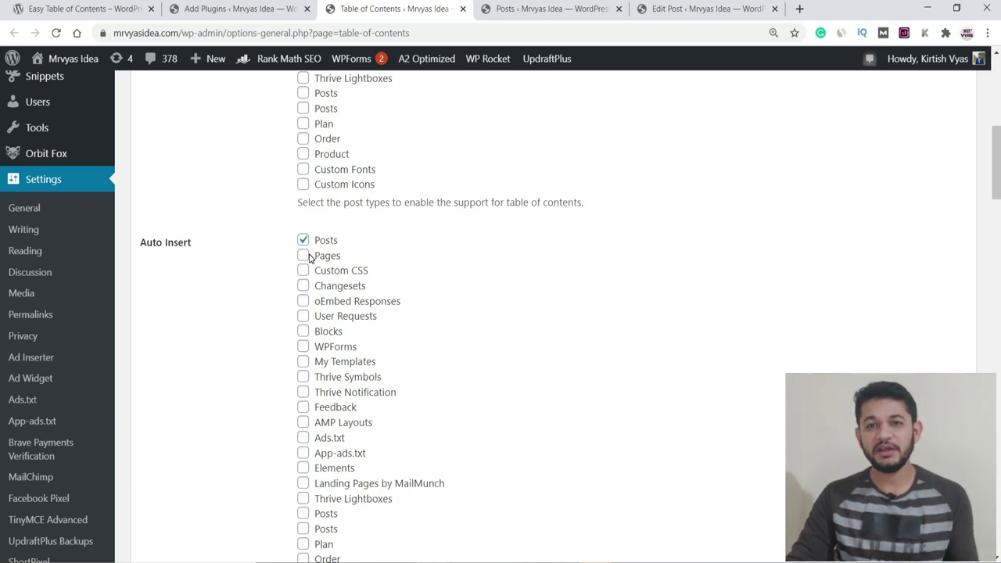
pyautogui.scroll(8, 311, 257)
pyautogui.scroll(-7, 297, 309)
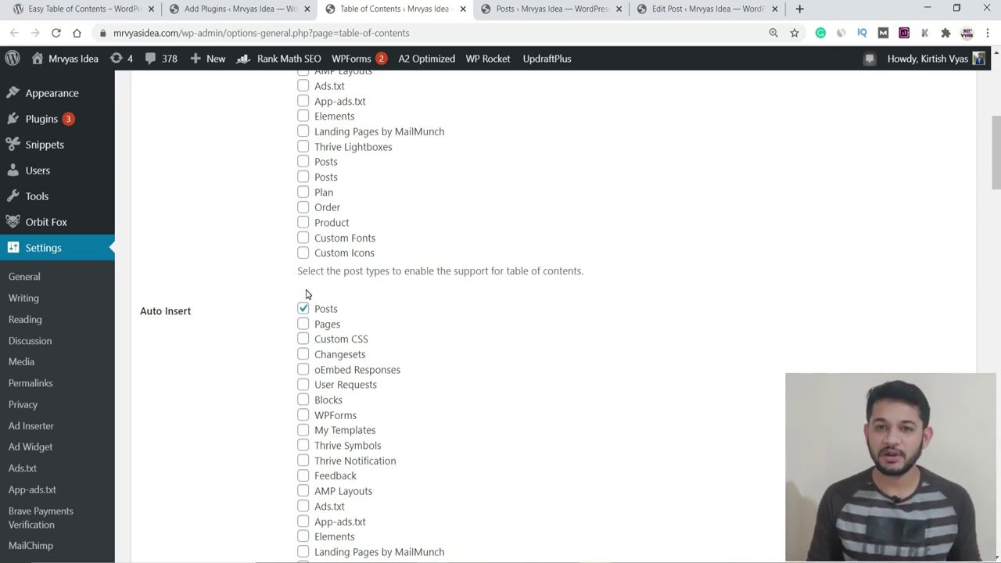
pyautogui.scroll(-7, 306, 294)
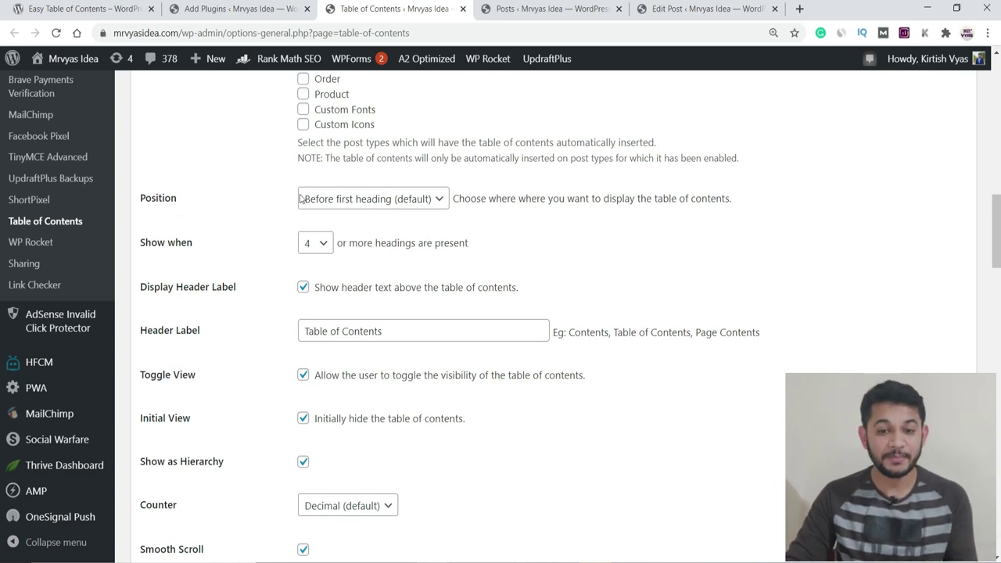
# Leave Position at Before first heading (default) and bring the Bitcoin article window forward.
pyautogui.click(330, 200)
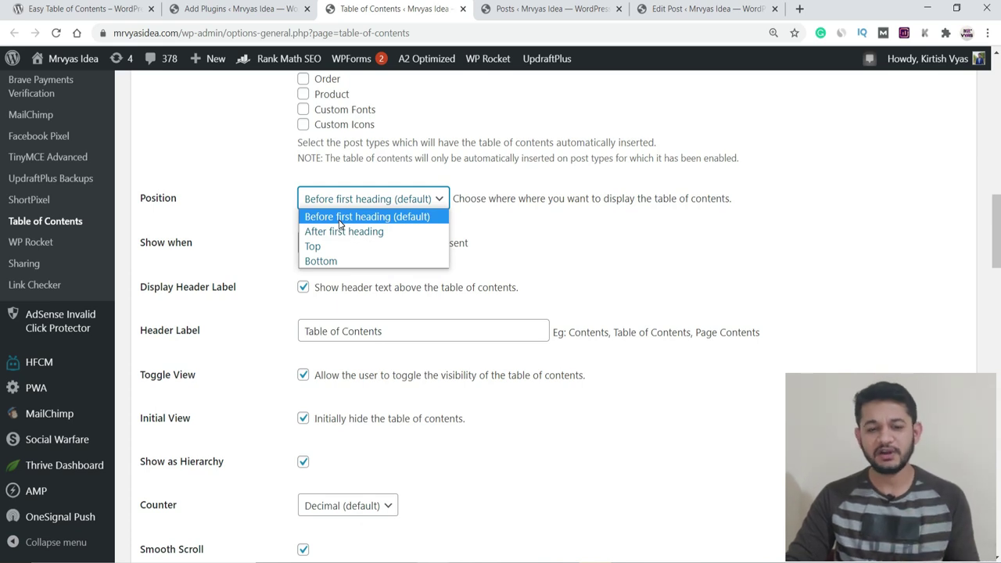
pyautogui.click(557, 243)
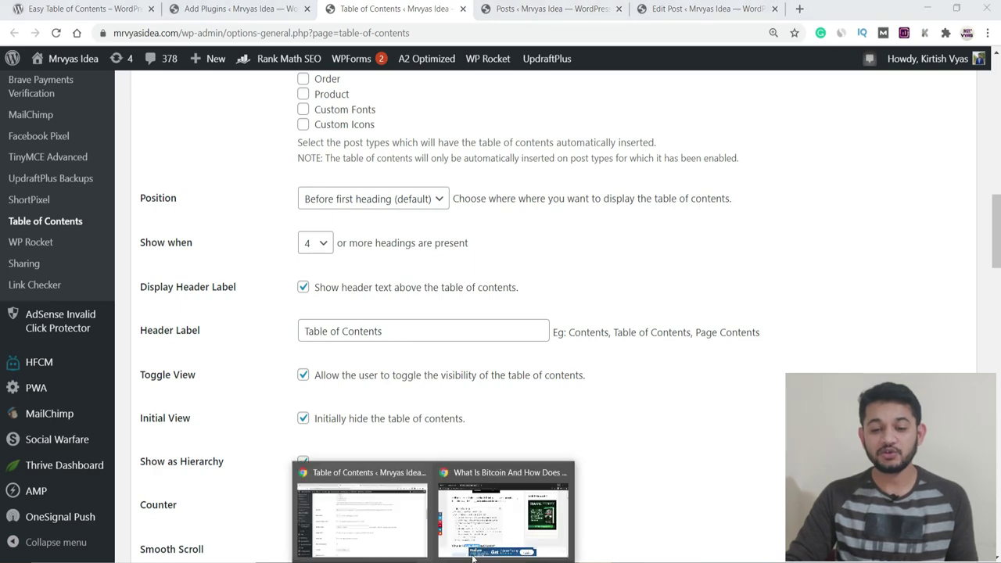
pyautogui.click(494, 522)
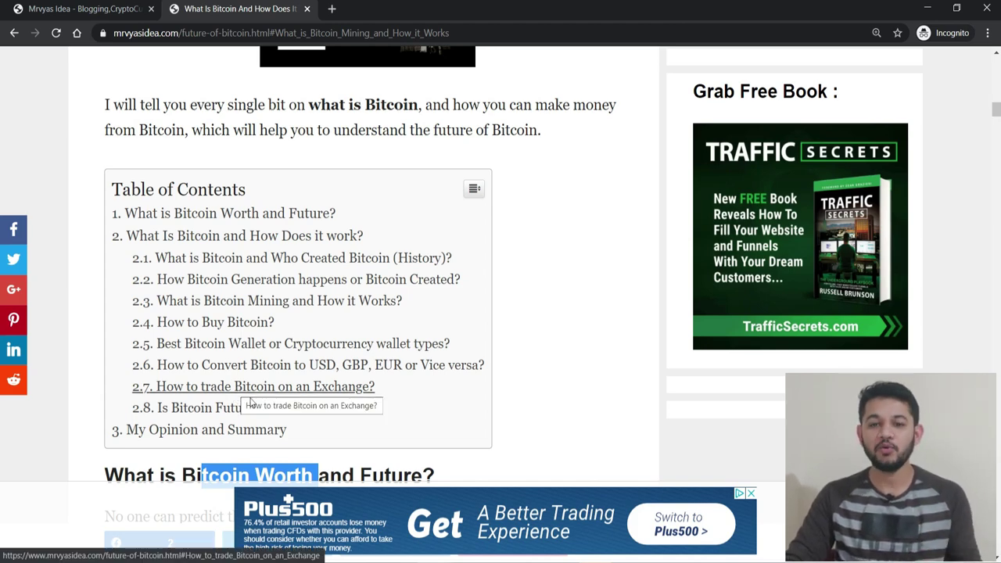
# Back in settings, highlight the Header Label description about the header text above the table.
pyautogui.click(927, 8)
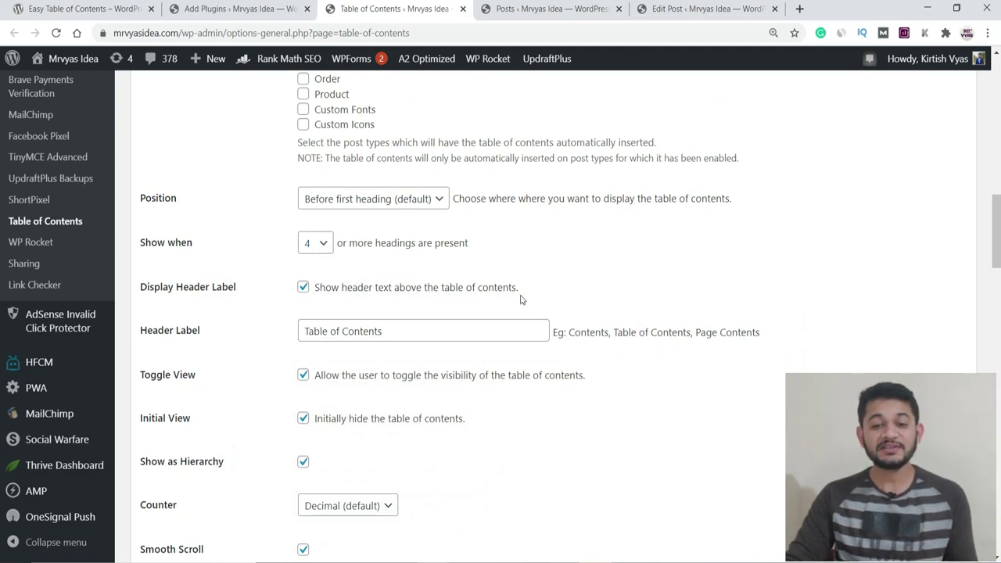
pyautogui.moveTo(531, 288); pyautogui.dragTo(370, 291)
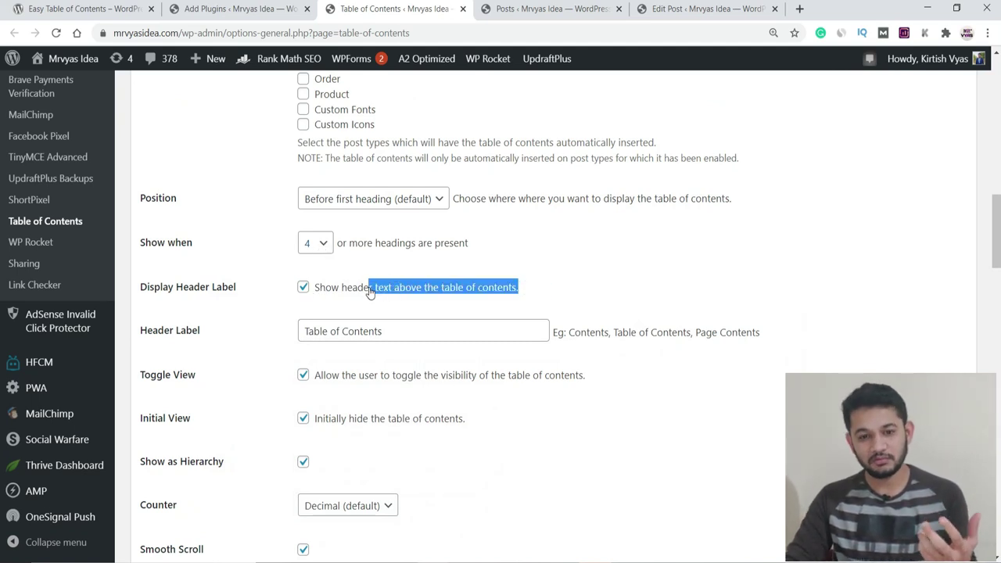
pyautogui.click(229, 307)
pyautogui.moveTo(337, 287); pyautogui.dragTo(469, 290)
# Compare the article's Table of Contents heading, then select the Header Label text 'Table of Contents'.
pyautogui.moveTo(434, 559)
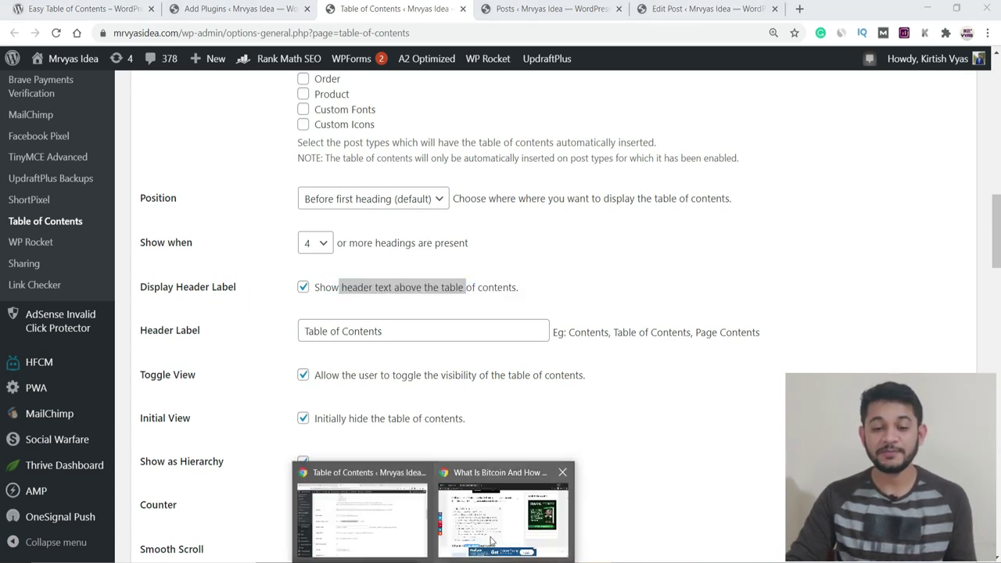
pyautogui.click(503, 508)
pyautogui.moveTo(266, 335); pyautogui.dragTo(119, 328)
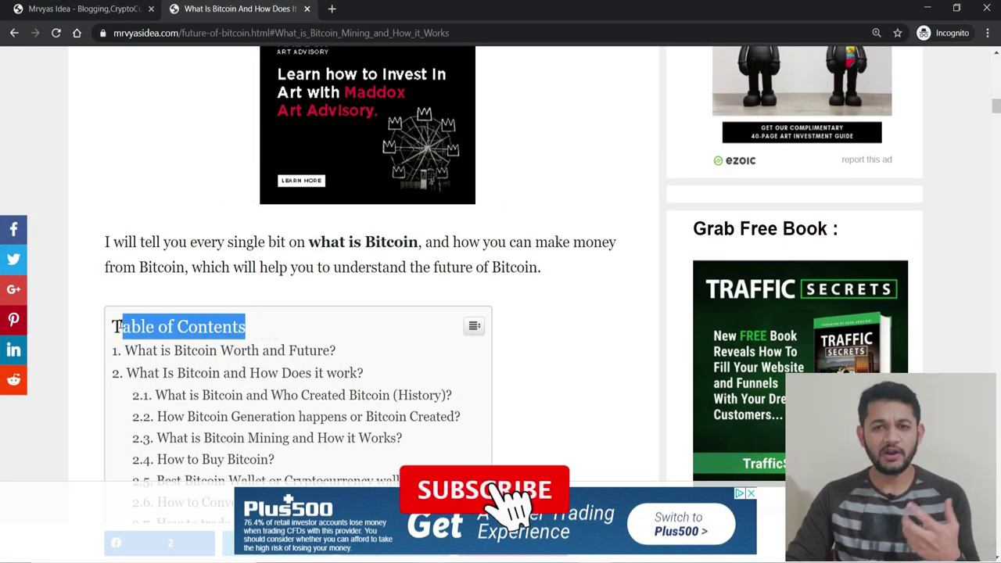
pyautogui.click(926, 8)
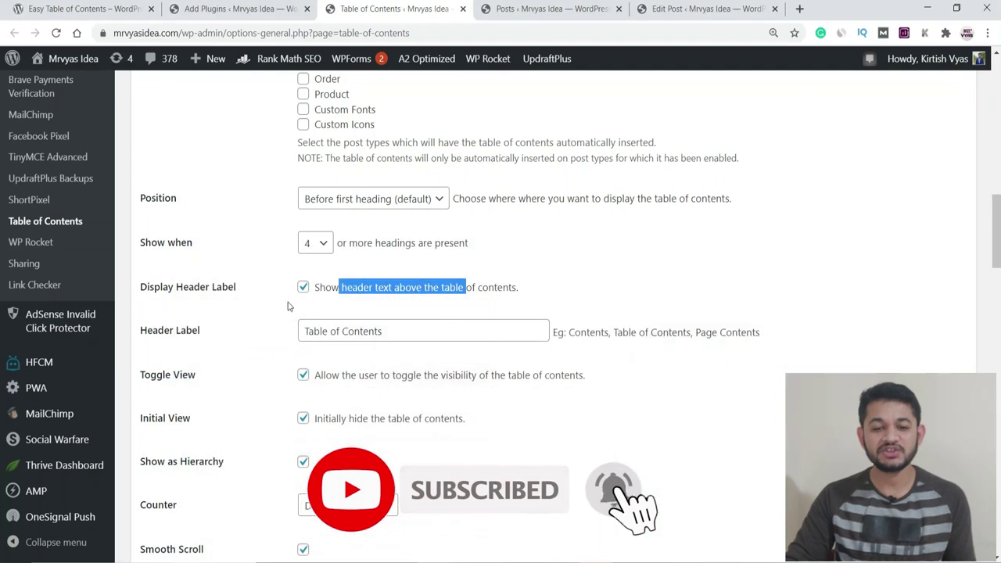
pyautogui.click(258, 331)
pyautogui.moveTo(500, 329); pyautogui.dragTo(284, 333)
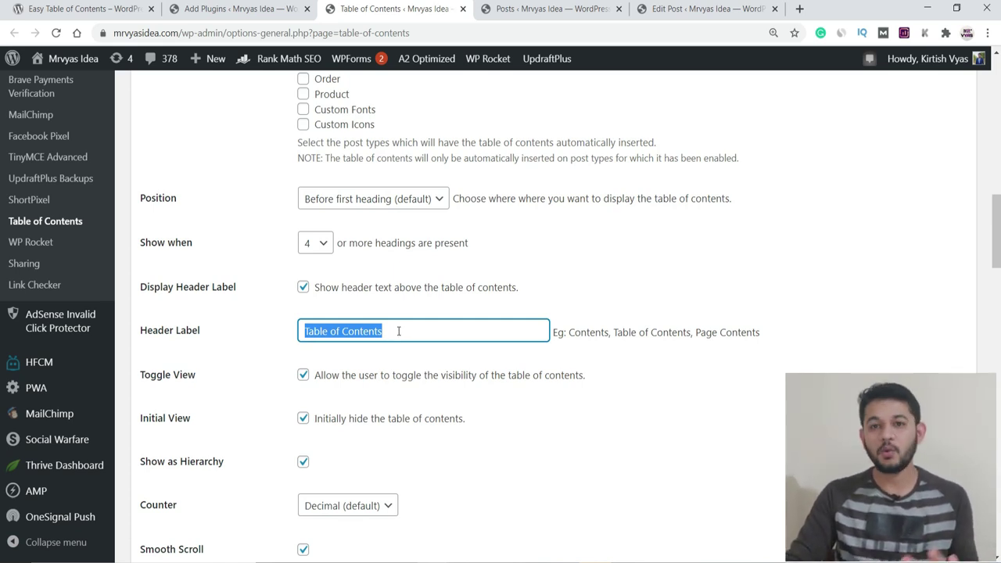
pyautogui.click(496, 401)
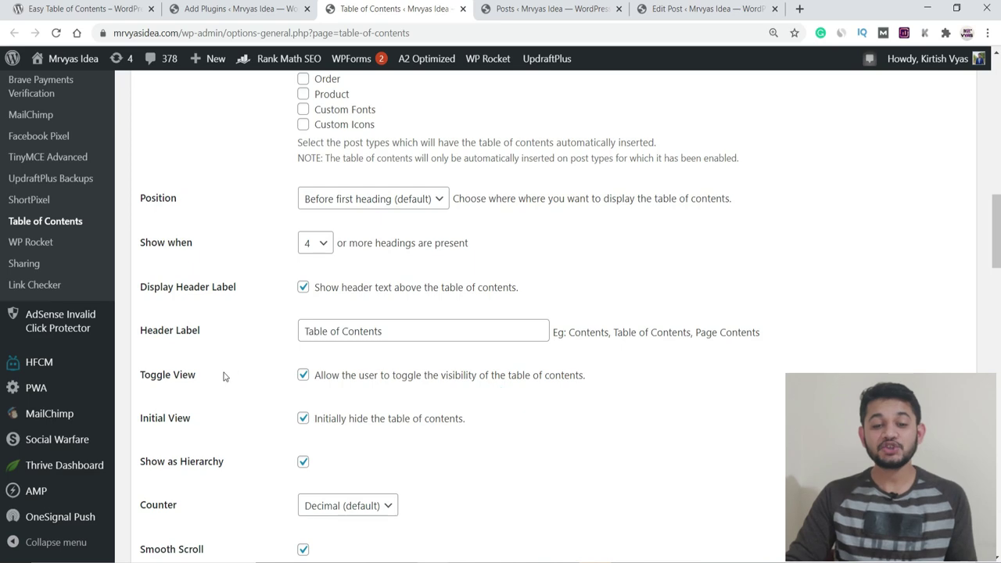
pyautogui.moveTo(415, 558)
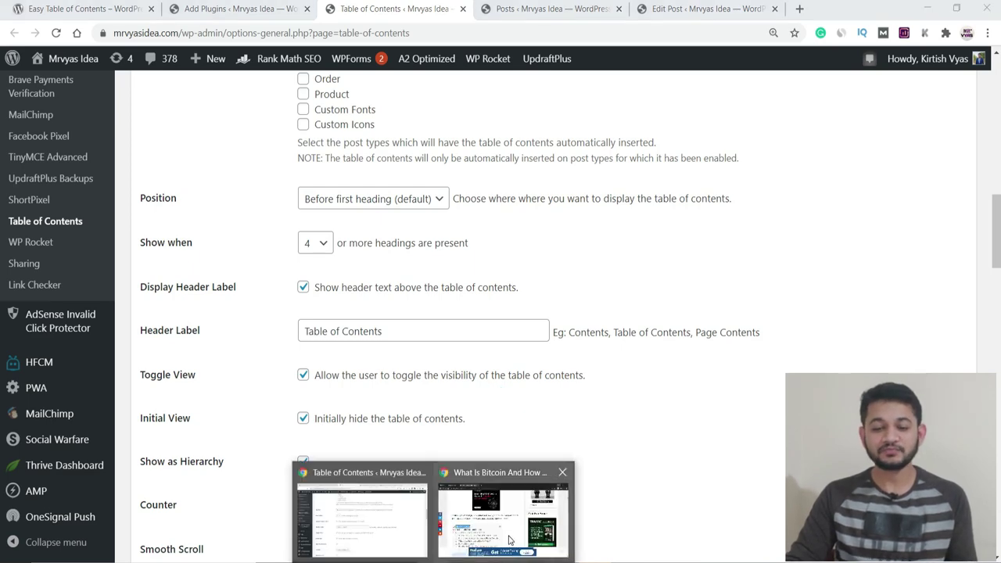
pyautogui.click(508, 539)
pyautogui.click(474, 326)
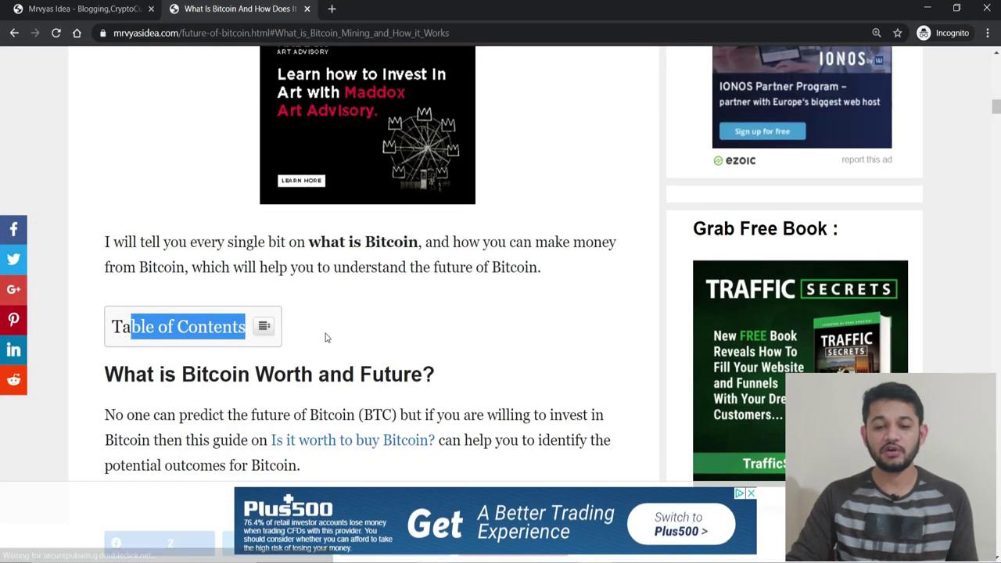
pyautogui.click(265, 328)
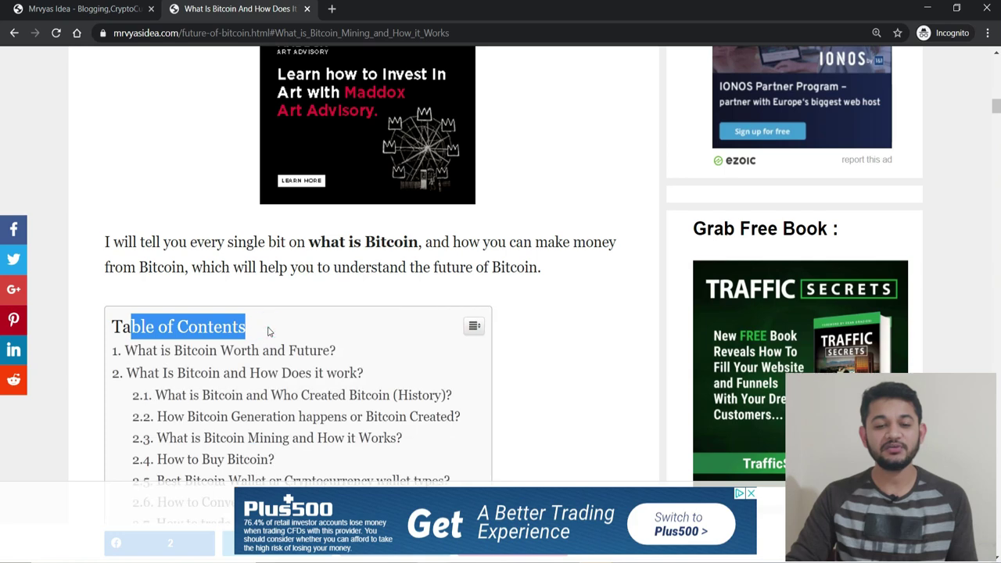
pyautogui.click(474, 327)
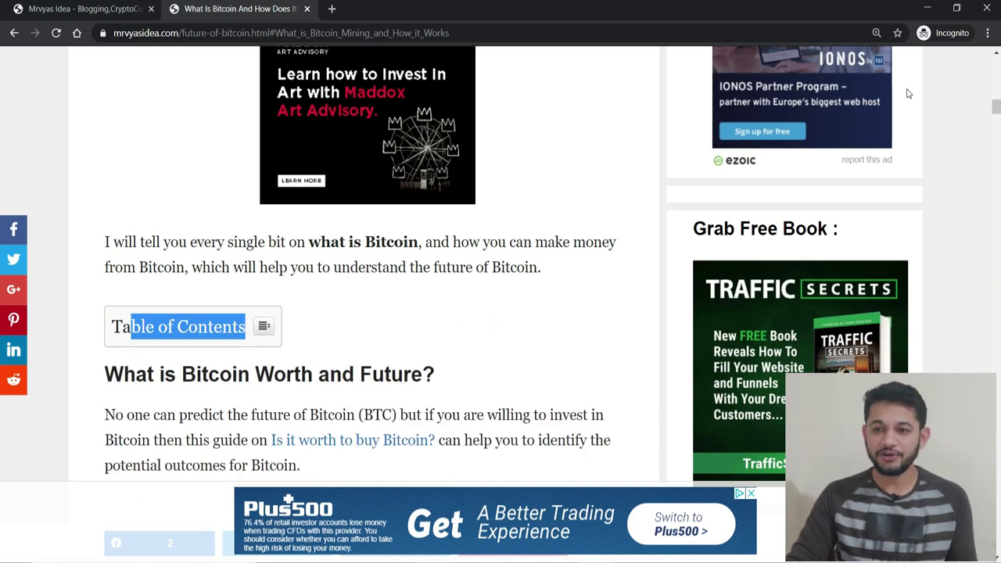
pyautogui.click(926, 8)
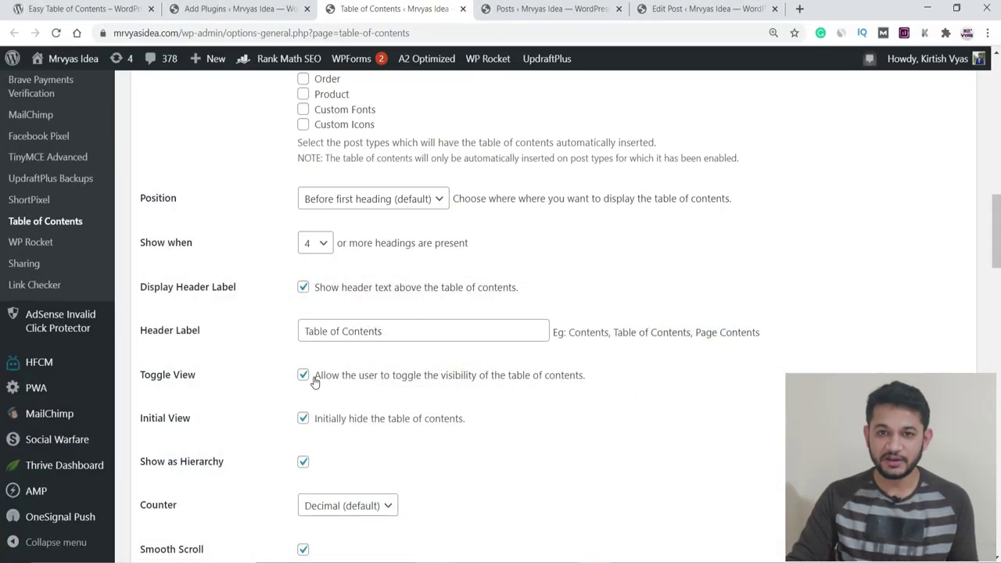
pyautogui.scroll(-1, 315, 382)
pyautogui.moveTo(532, 356); pyautogui.dragTo(348, 353)
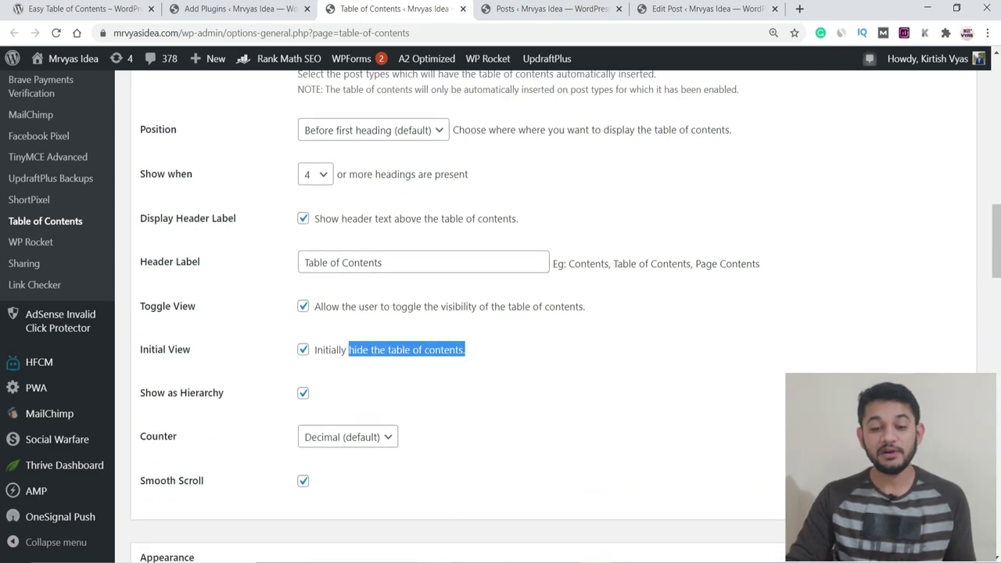
pyautogui.click(486, 508)
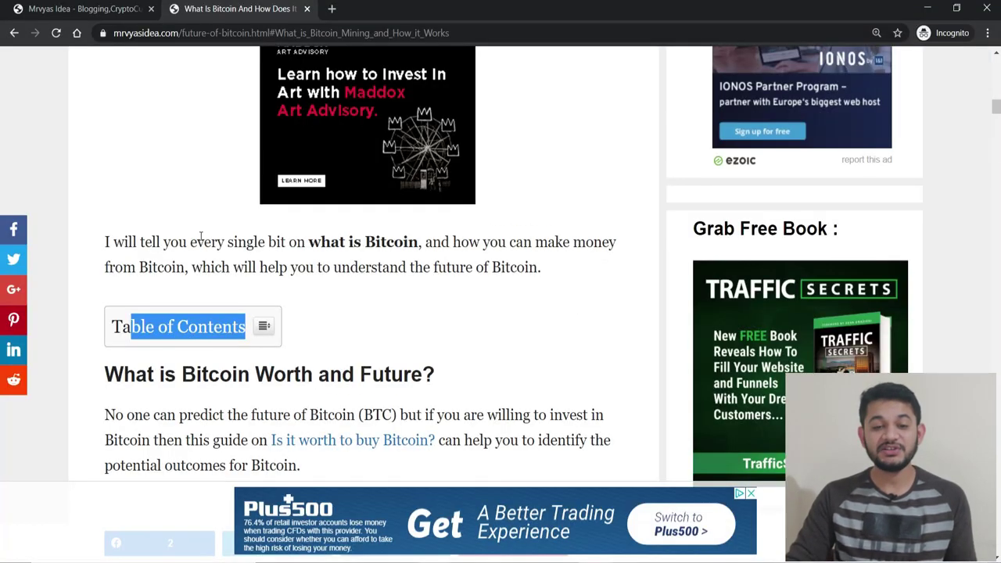
pyautogui.click(425, 321)
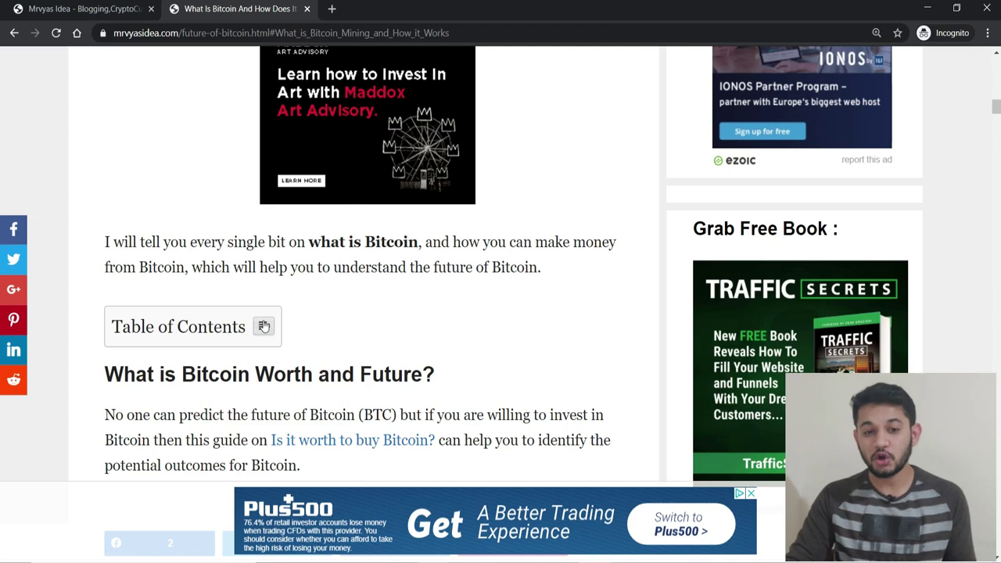
pyautogui.click(265, 329)
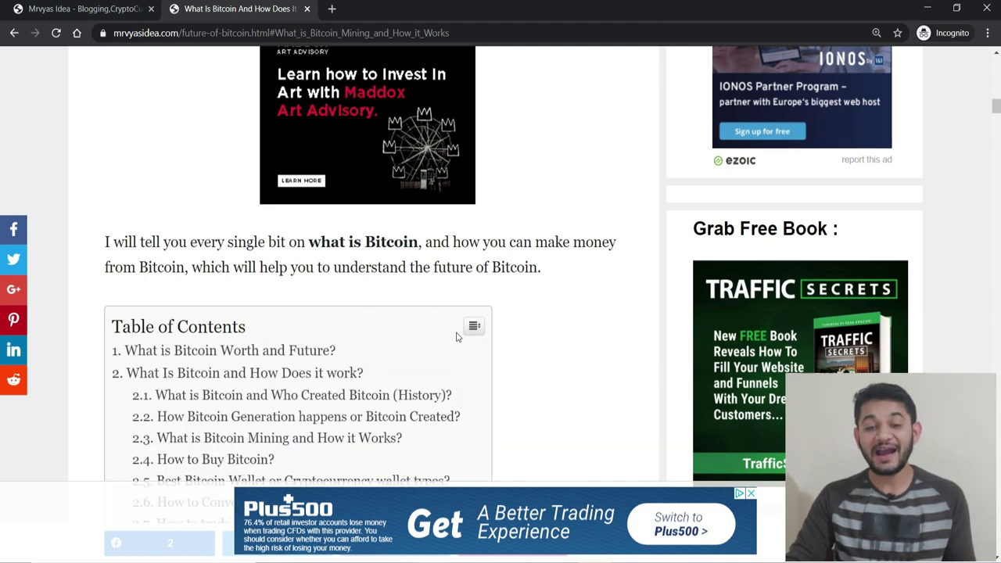
pyautogui.click(474, 330)
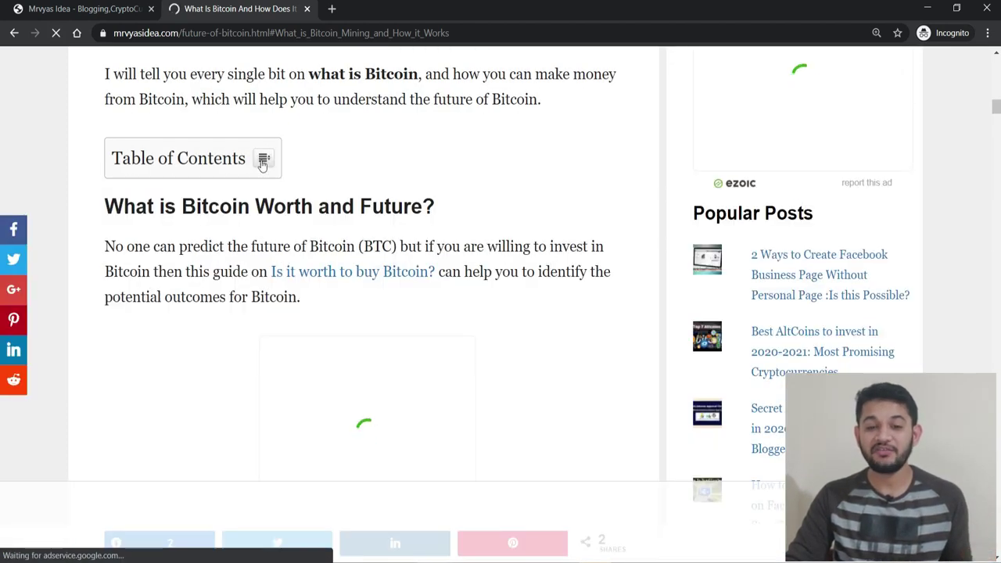
pyautogui.click(264, 158)
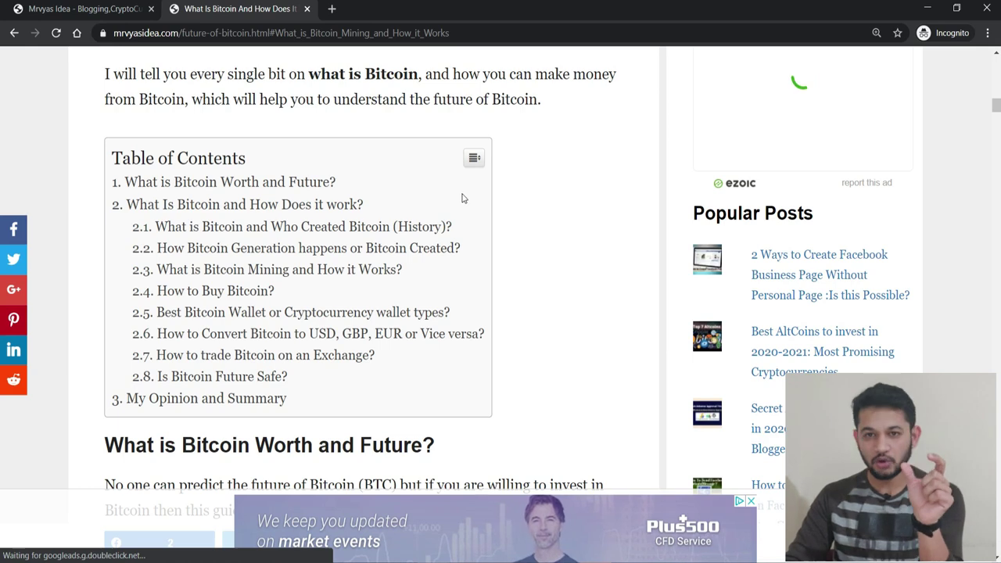
pyautogui.click(926, 9)
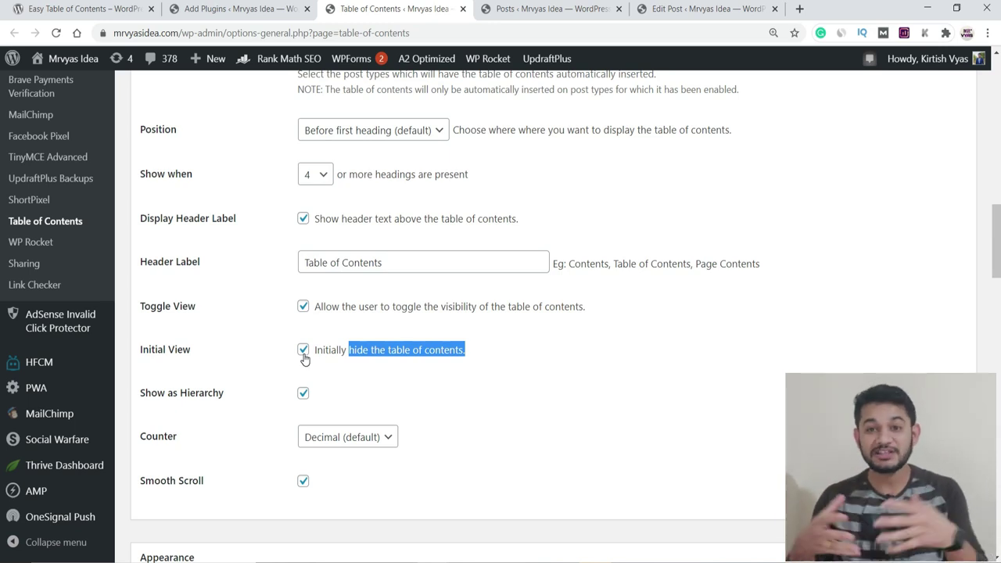
# Keep the Counter at Decimal (default) and bring the Bitcoin article window forward.
pyautogui.scroll(-1, 274, 359)
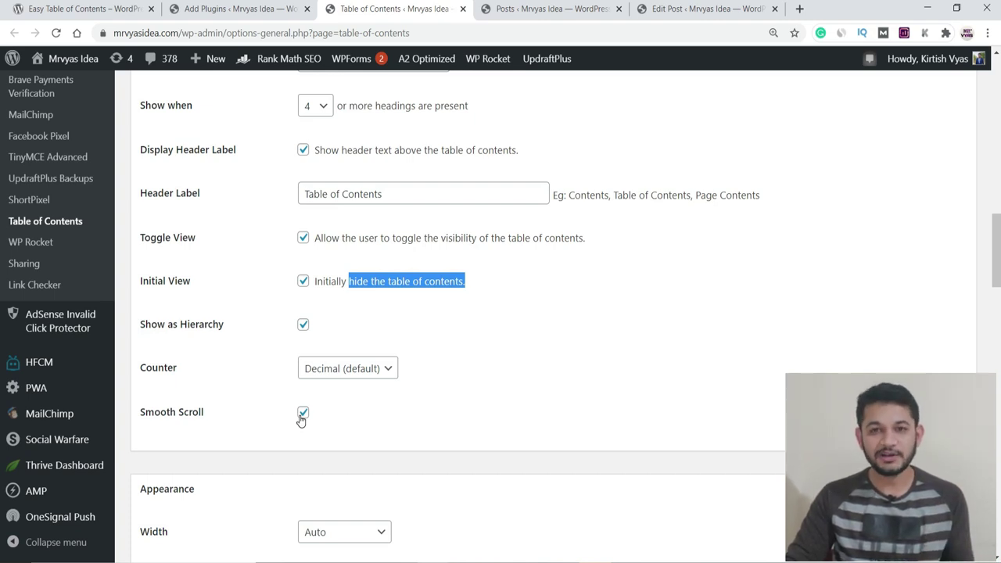
pyautogui.click(355, 367)
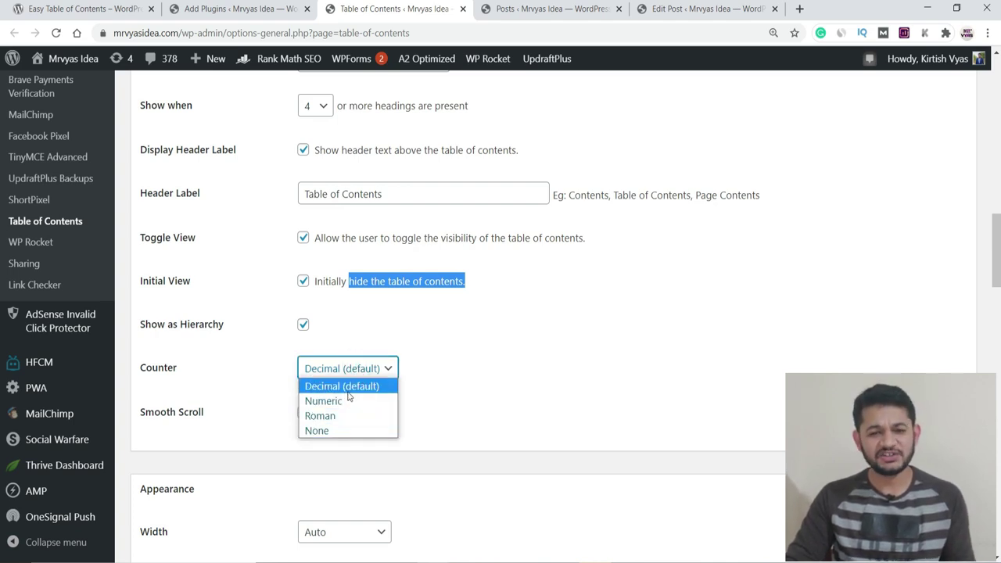
pyautogui.click(417, 560)
pyautogui.click(520, 539)
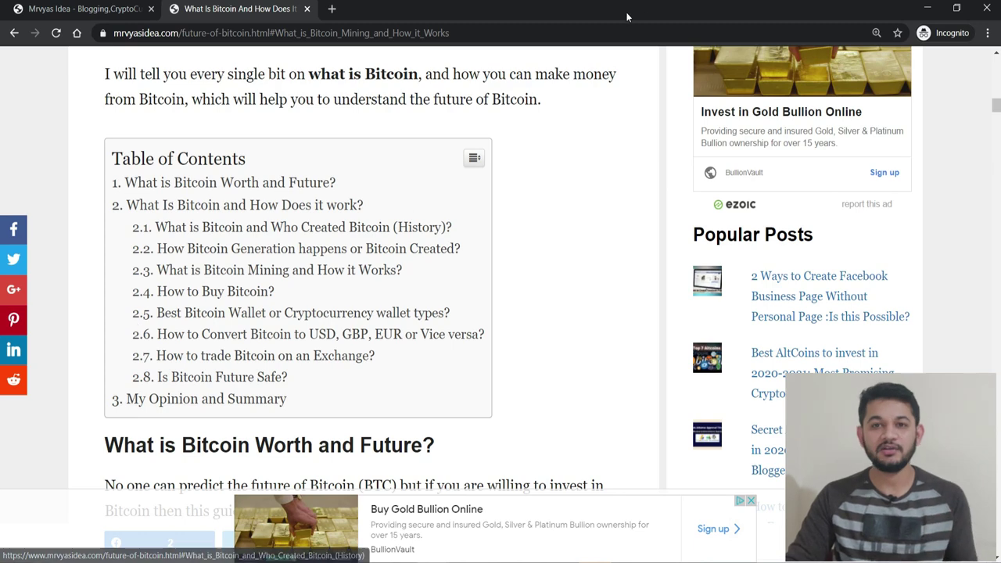
# Under Advanced > Headings, untick Heading 5 (h5) and Heading 6 (h6), leaving h1–h4.
pyautogui.click(925, 9)
pyautogui.scroll(-4, 281, 359)
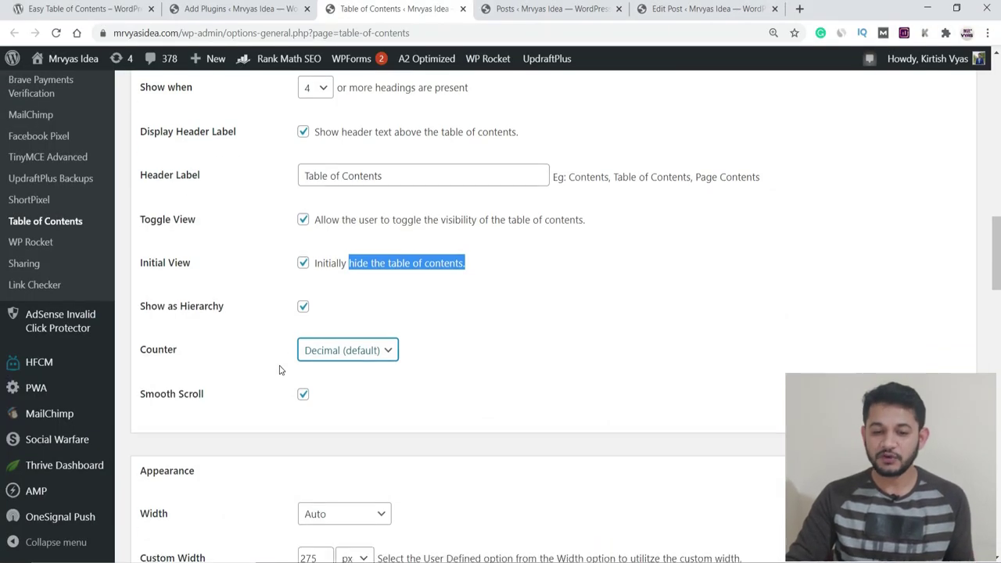
pyautogui.scroll(-2, 349, 203)
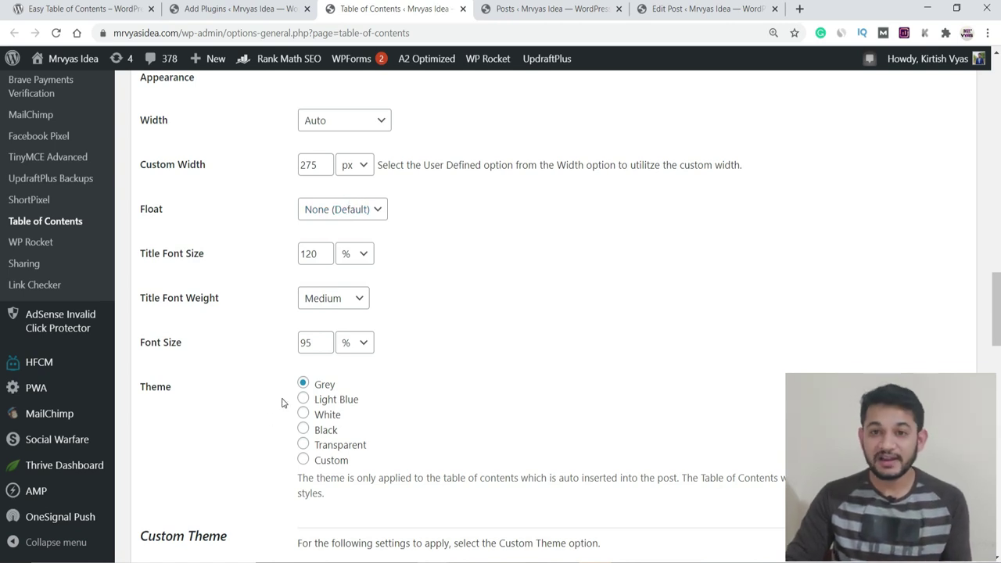
pyautogui.scroll(-5, 284, 401)
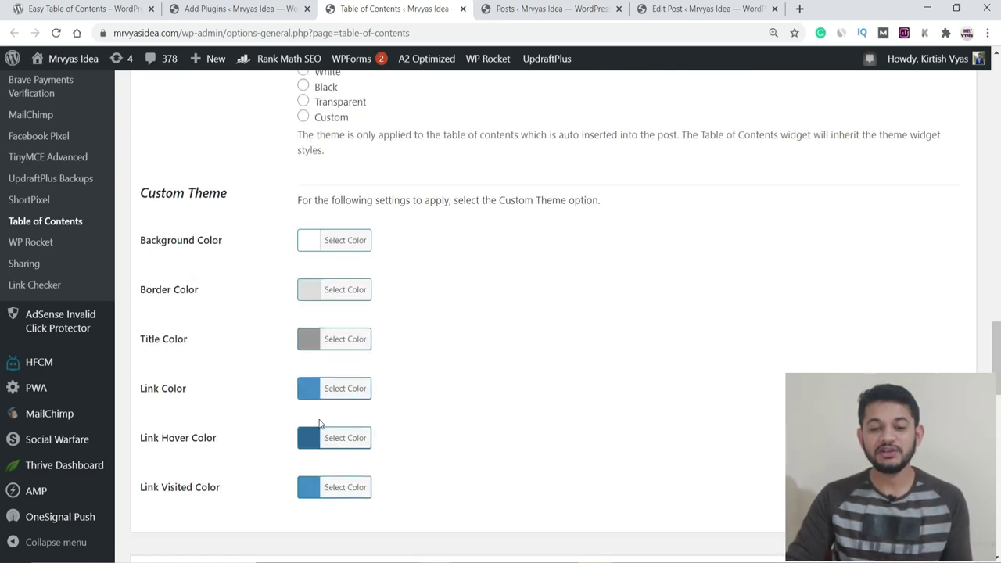
pyautogui.scroll(-2, 320, 425)
pyautogui.scroll(-2, 324, 421)
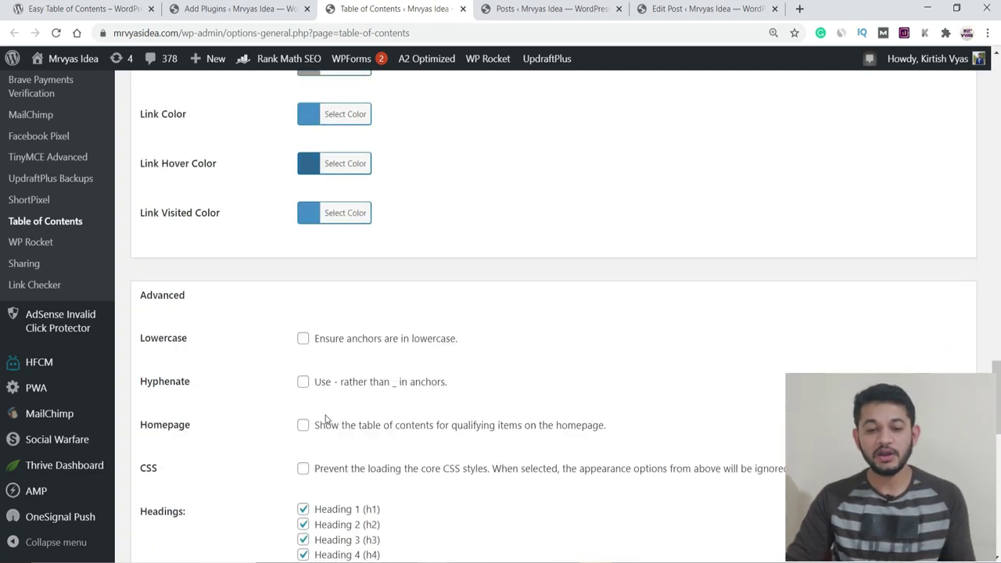
pyautogui.scroll(-5, 295, 358)
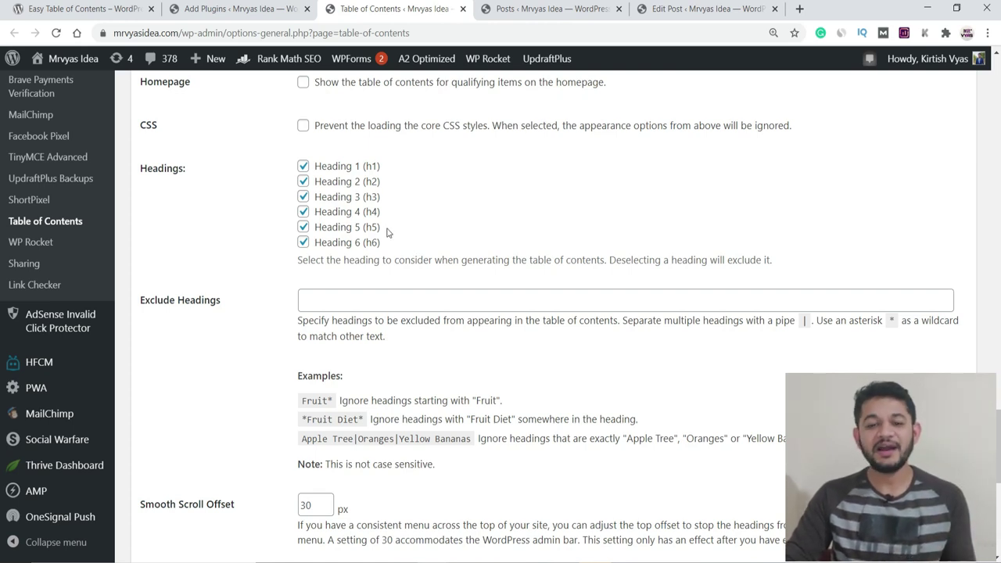
pyautogui.click(302, 227)
pyautogui.click(302, 242)
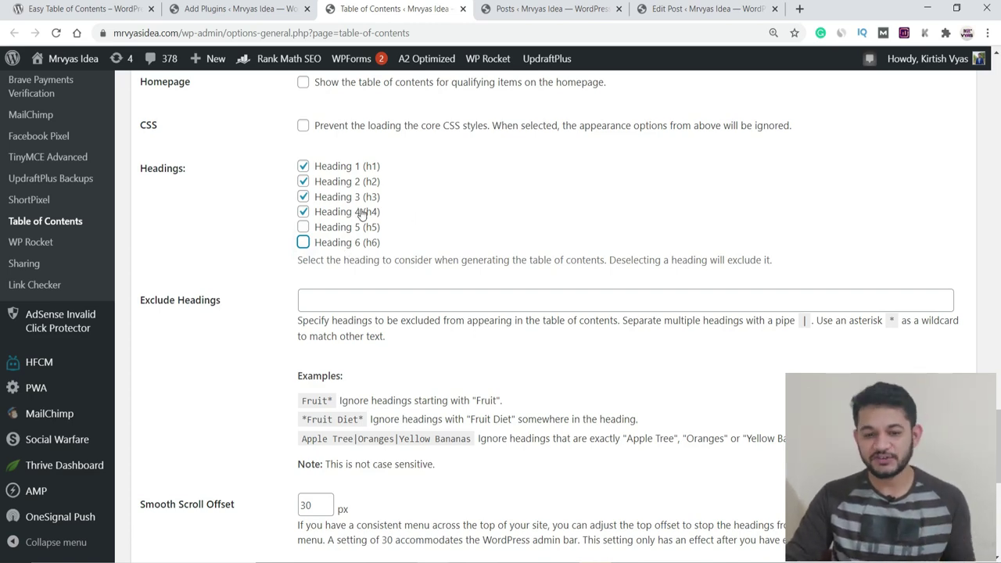
pyautogui.scroll(-5, 362, 215)
pyautogui.scroll(-3, 361, 215)
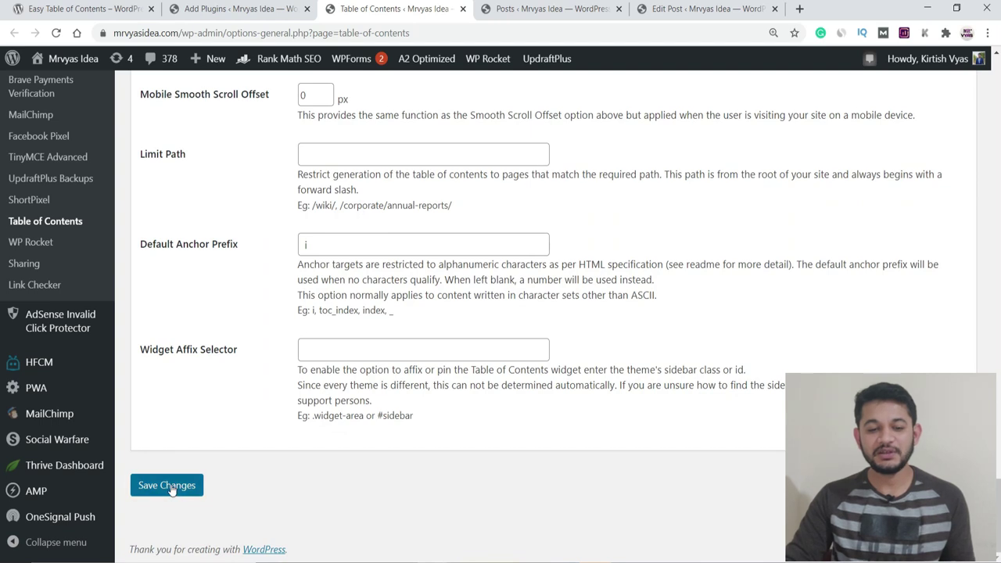
# Save Changes, check the Bitcoin article's table of contents, then return to the admin.
pyautogui.click(170, 486)
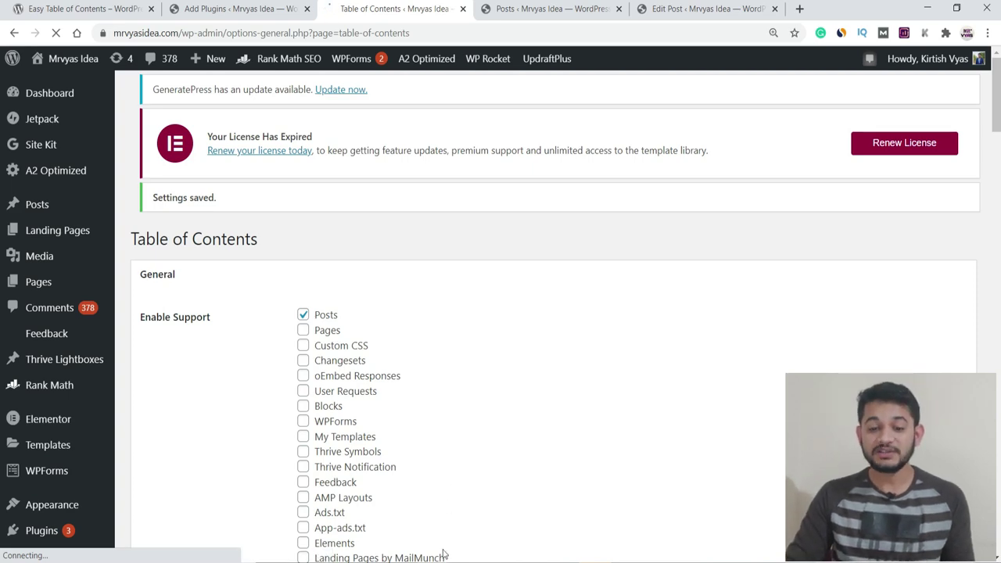
pyautogui.moveTo(443, 556)
pyautogui.click(498, 526)
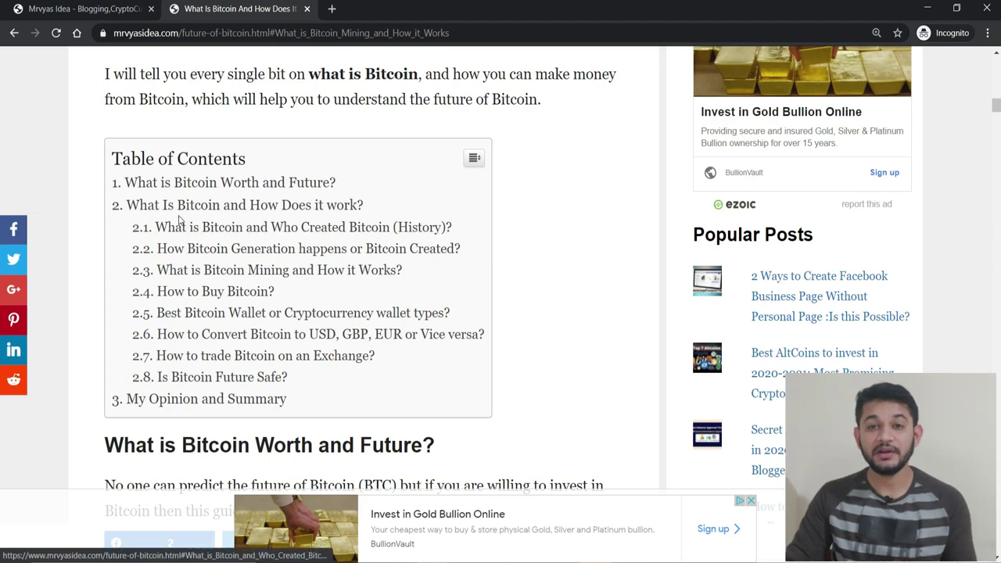
pyautogui.click(928, 11)
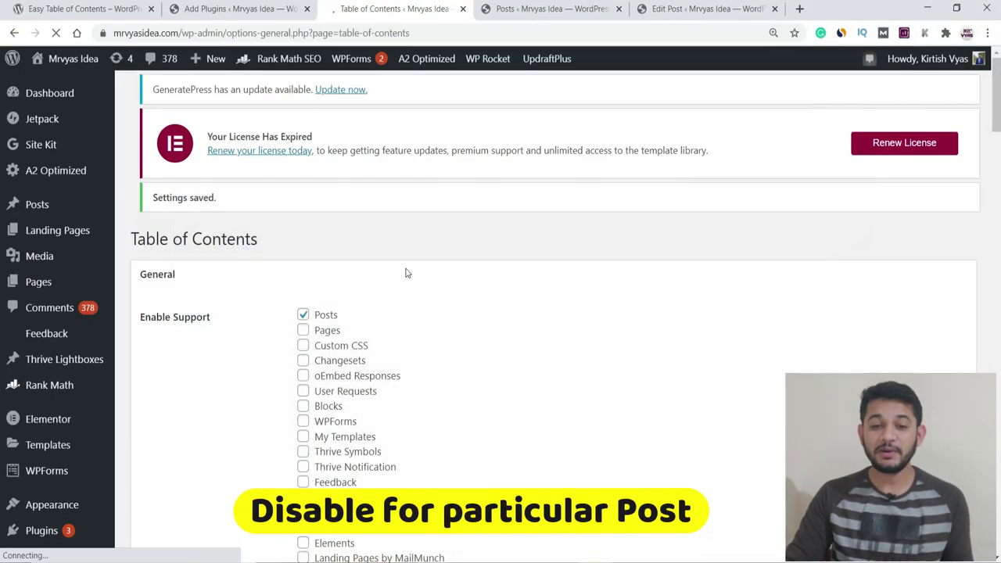
# Edit 'Future of Affiliate Marketing in 2021 and Further' and tick Disable the automatic insertion.
pyautogui.click(533, 8)
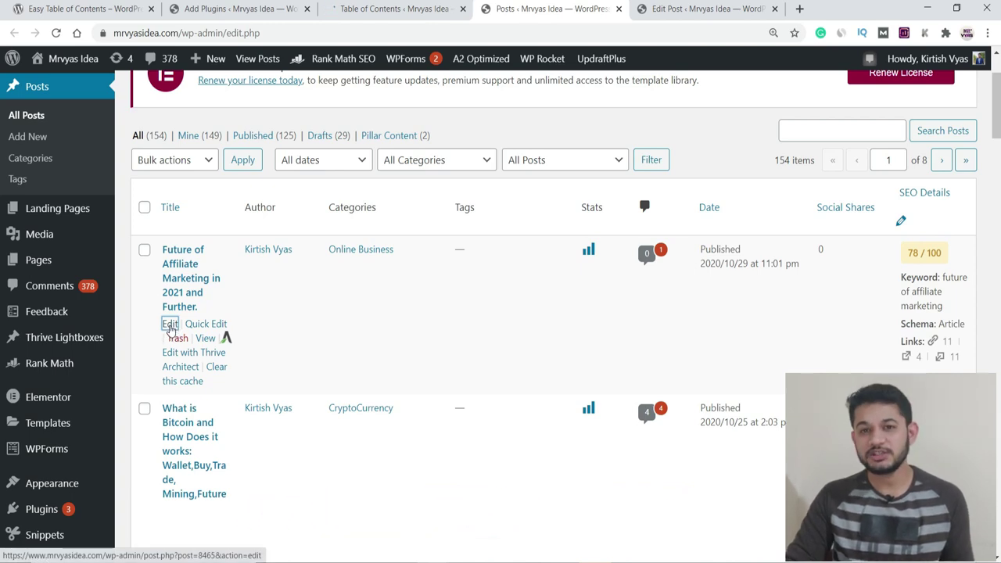
pyautogui.click(170, 324)
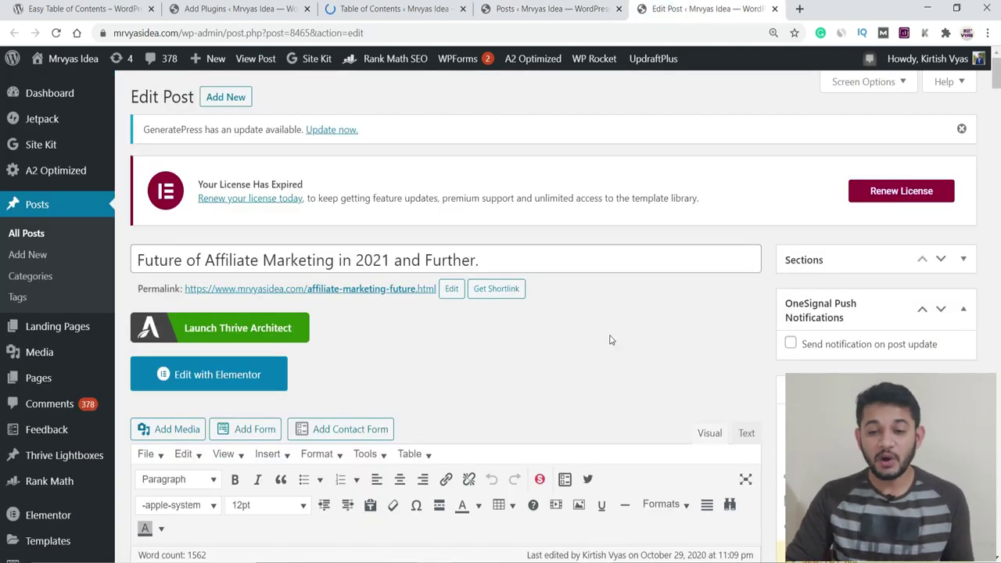
pyautogui.moveTo(995, 80); pyautogui.dragTo(997, 508)
pyautogui.scroll(1, 1, 524)
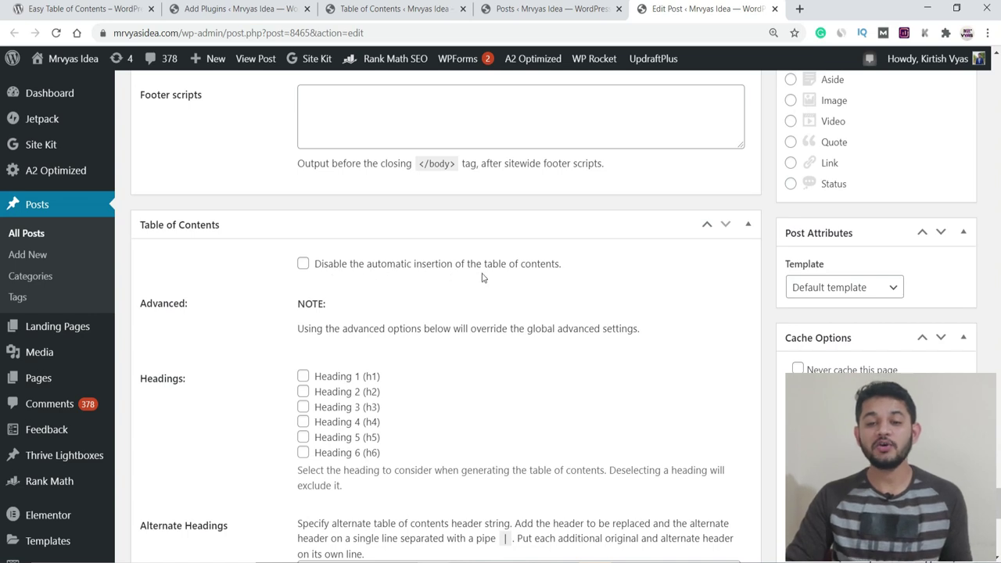
pyautogui.click(304, 266)
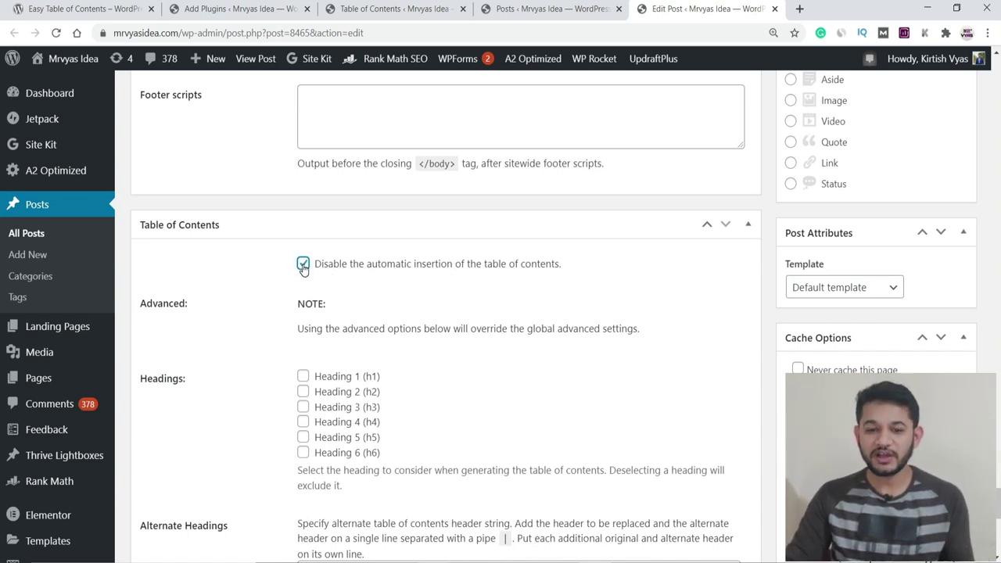